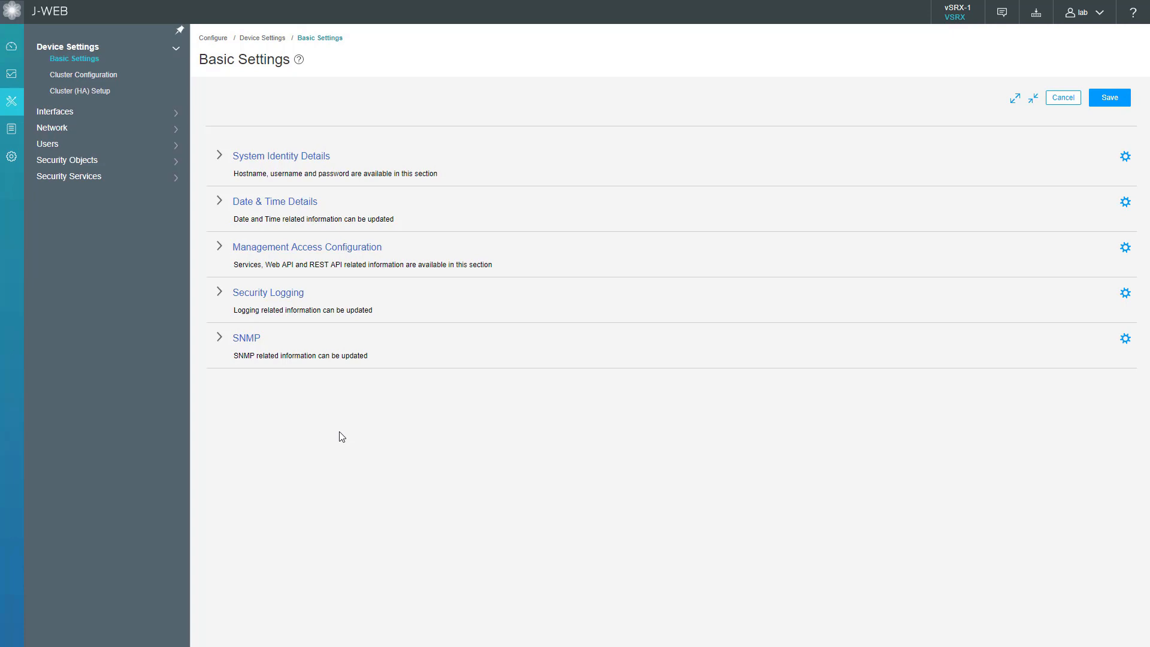
# Start a new RIP instance in the network routing configuration and name it RIP-LB.
pyautogui.click(60, 128)
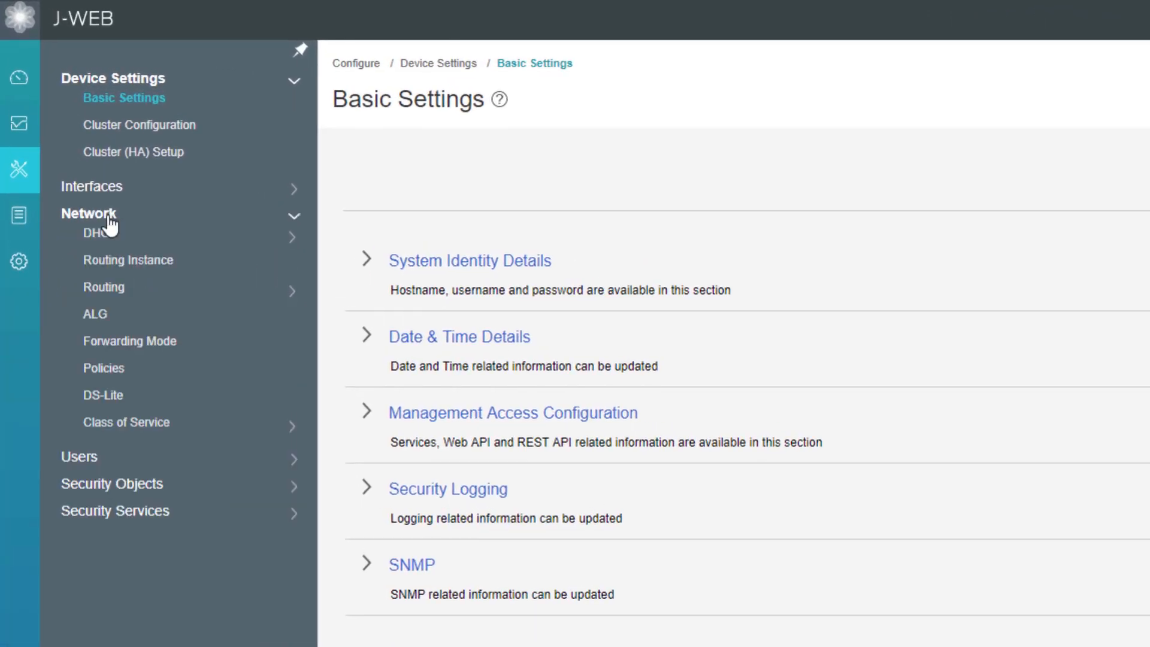
pyautogui.click(106, 288)
pyautogui.click(110, 335)
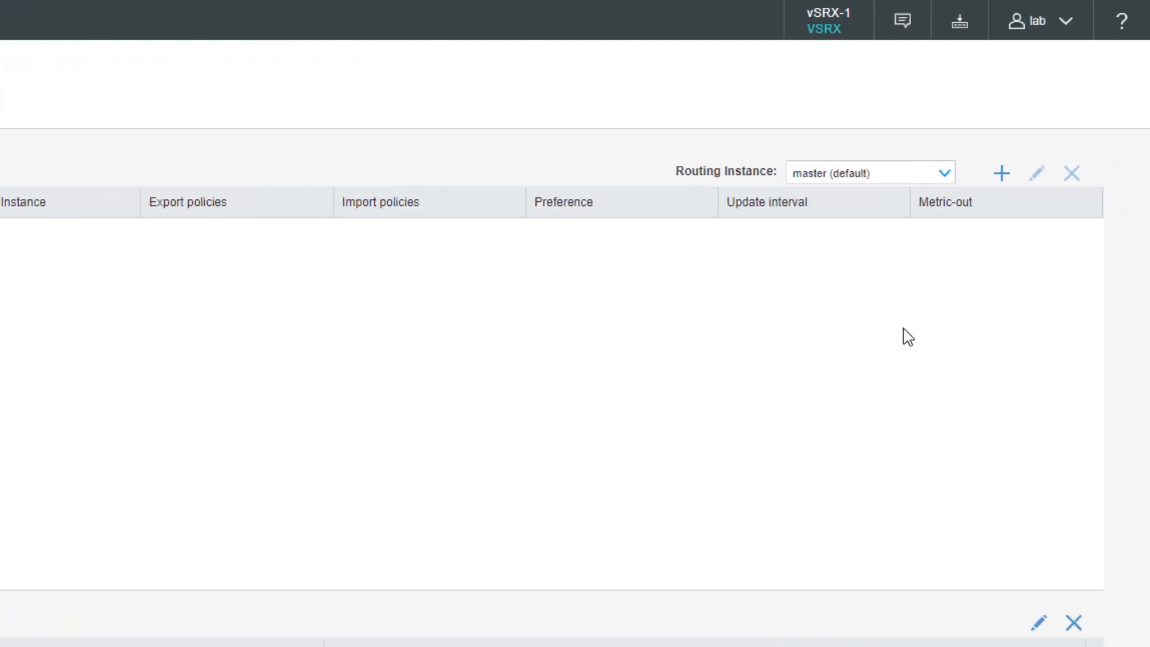
pyautogui.click(1010, 177)
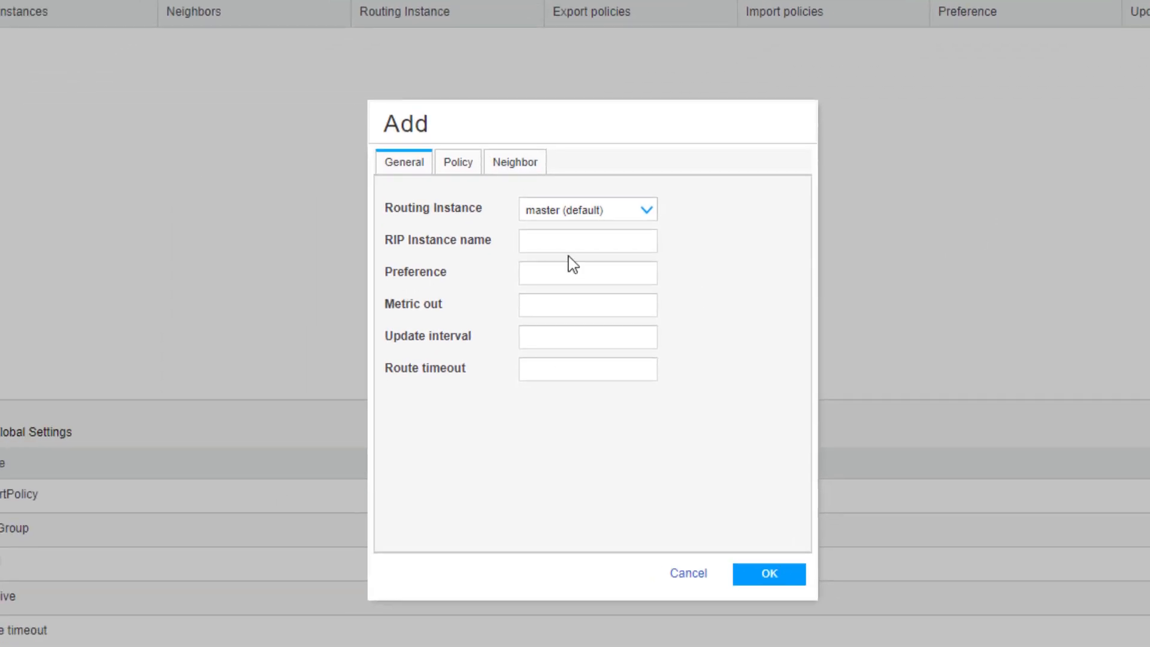
pyautogui.click(570, 239)
pyautogui.write('RIP-LB')
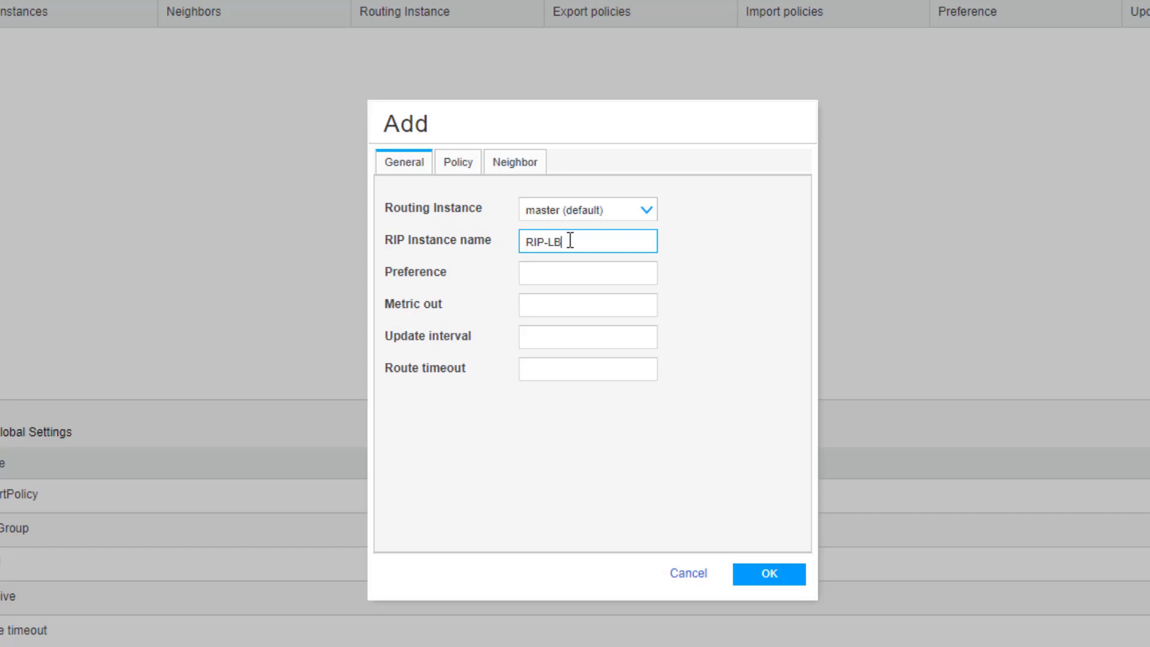
# Associate interface ge-0/0/3.0 as a neighbor of the RIP instance, with the port column wide enough to read full names.
pyautogui.click(525, 172)
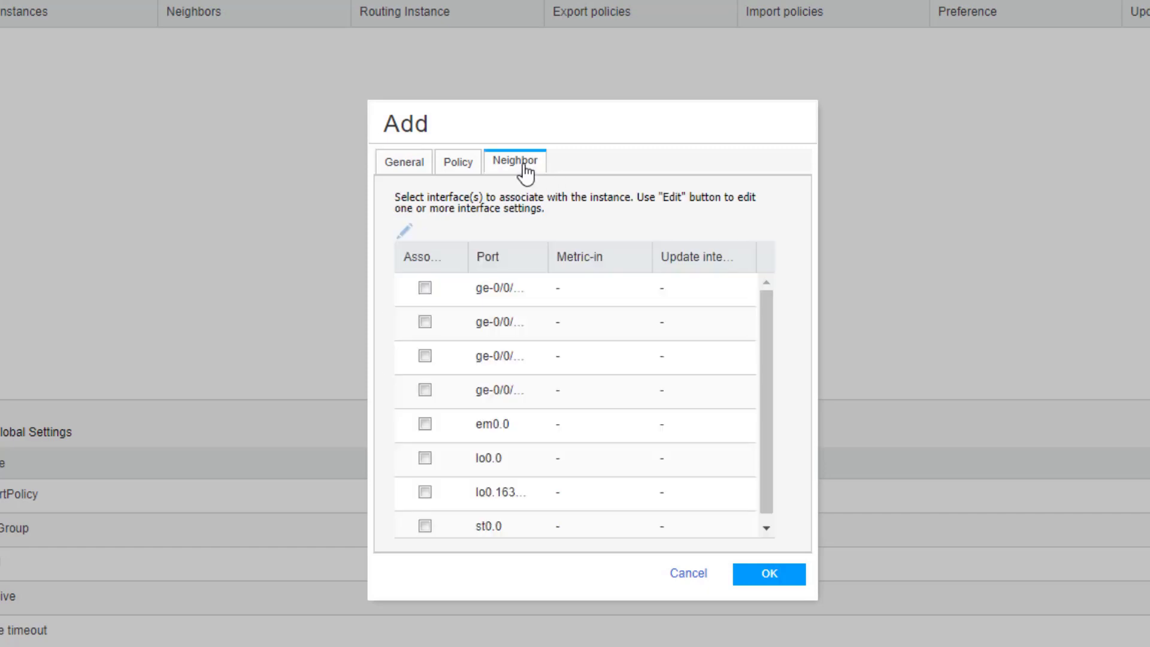
pyautogui.moveTo(547, 255); pyautogui.dragTo(558, 251)
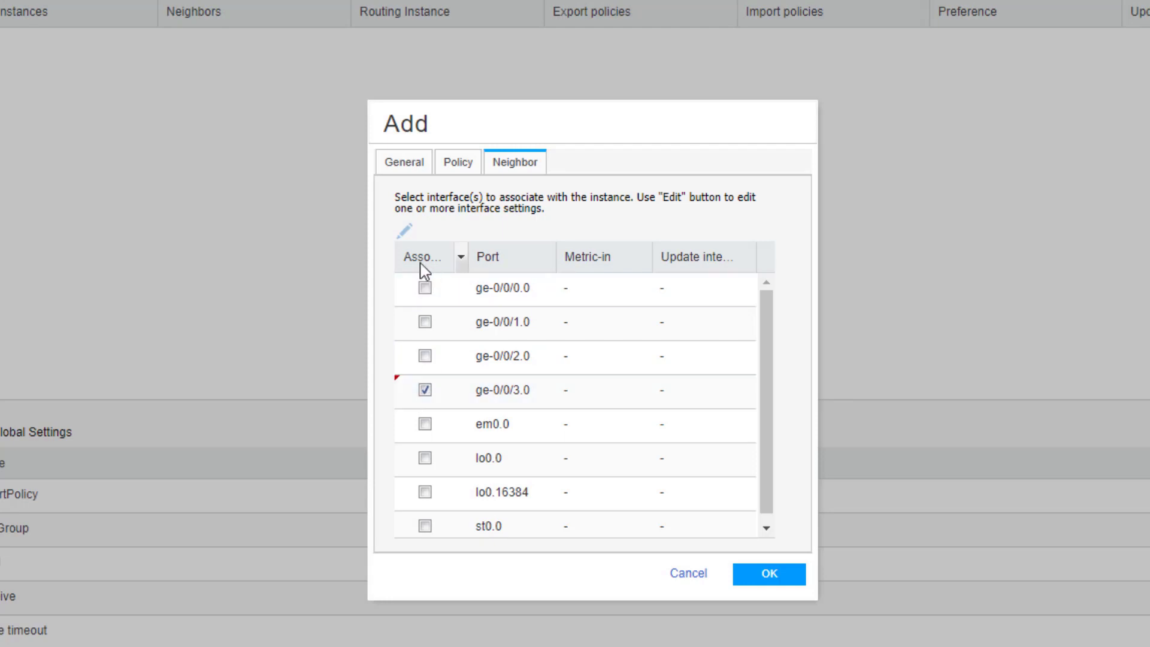
# Examine the neighbor routing settings of ge-0/0/3.0, including the Send options, and accept them without entering any values.
pyautogui.click(513, 397)
pyautogui.click(405, 230)
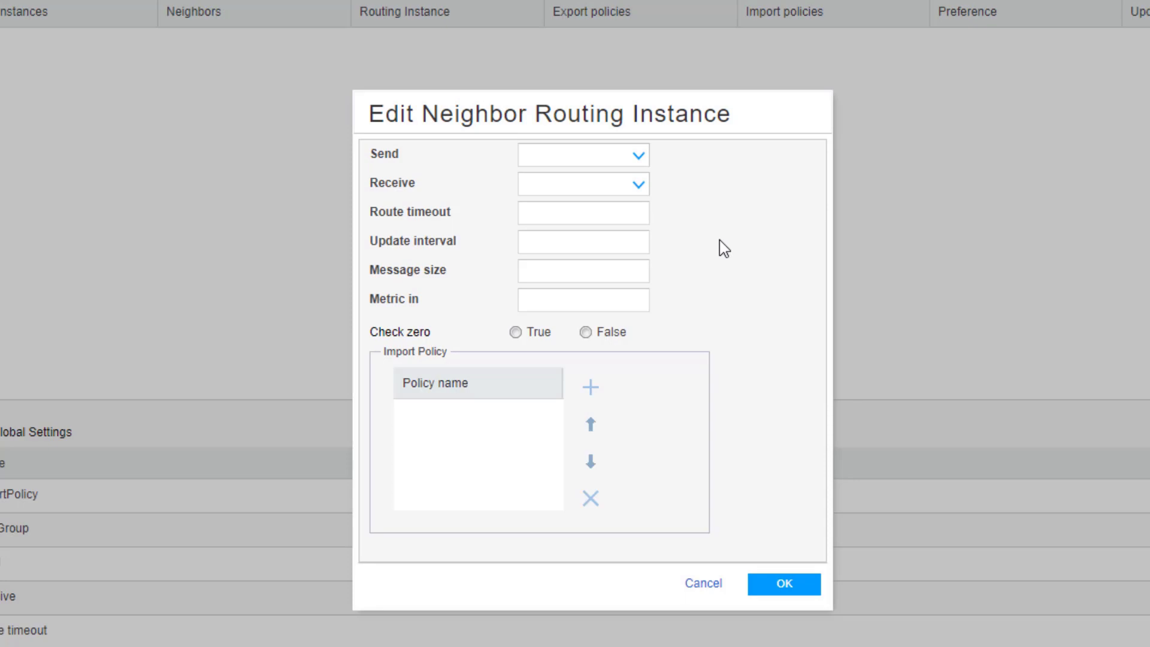
pyautogui.click(633, 157)
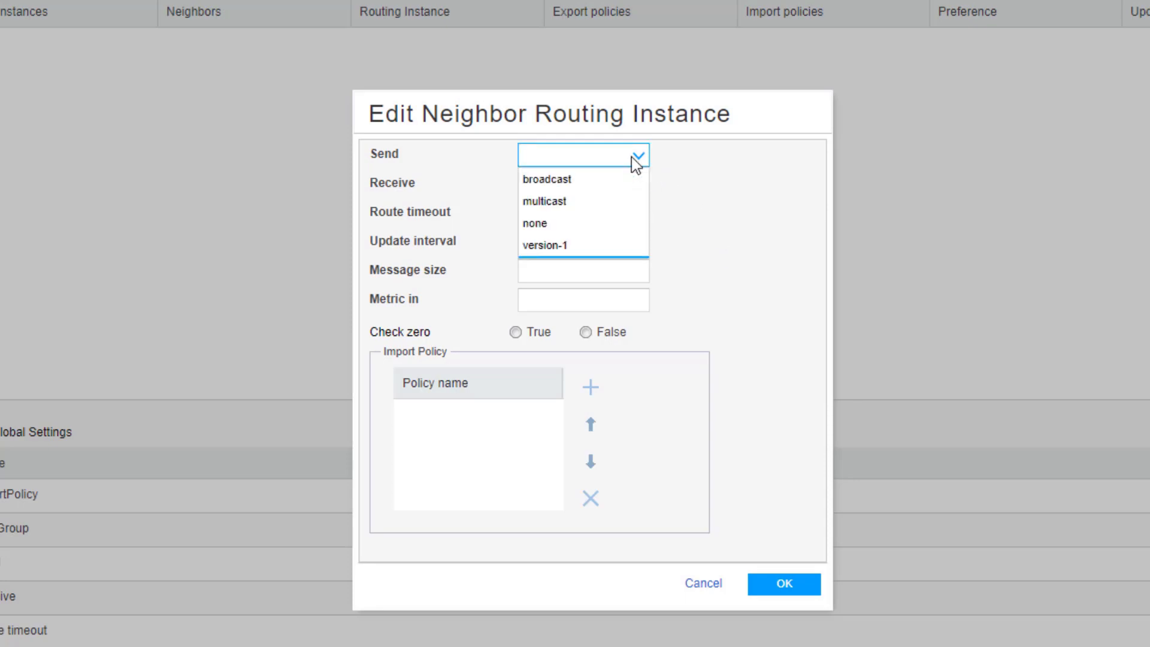
pyautogui.click(698, 188)
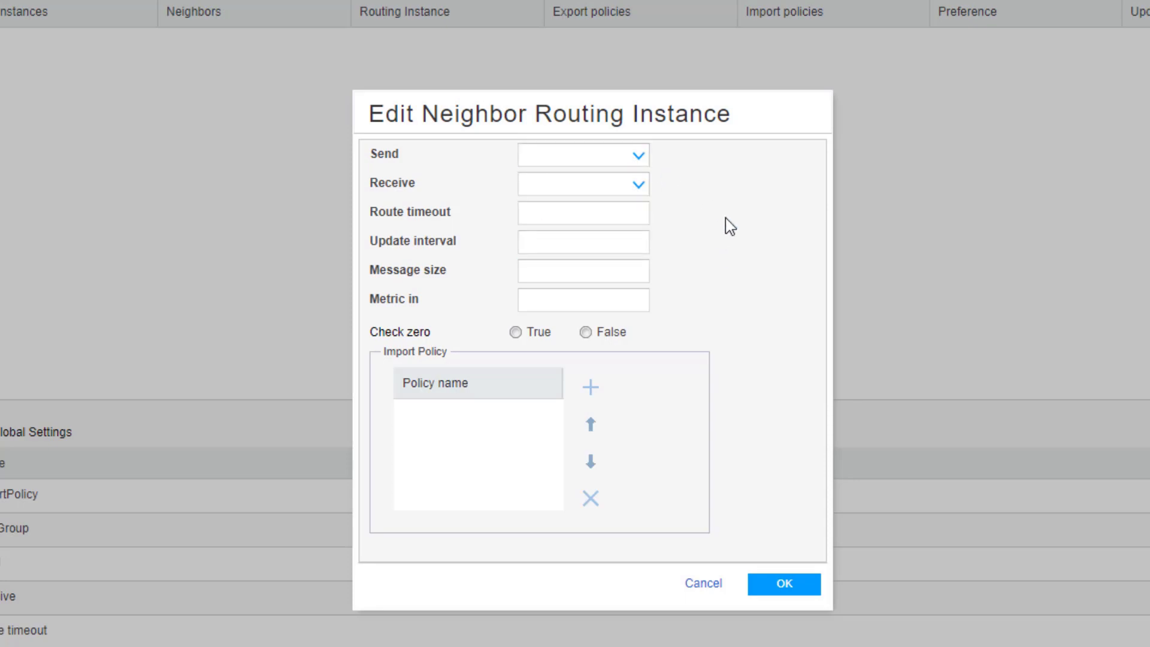
pyautogui.click(773, 578)
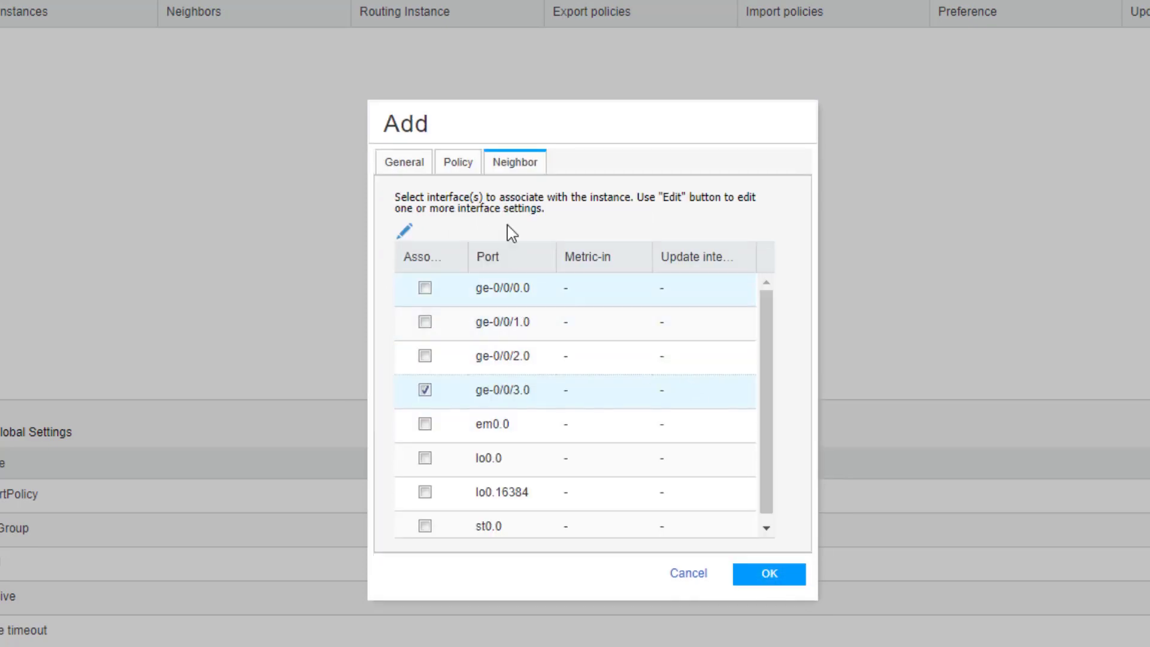
# Review the RIP-LB instance's policy, neighbor and general settings and save the instance.
pyautogui.click(463, 170)
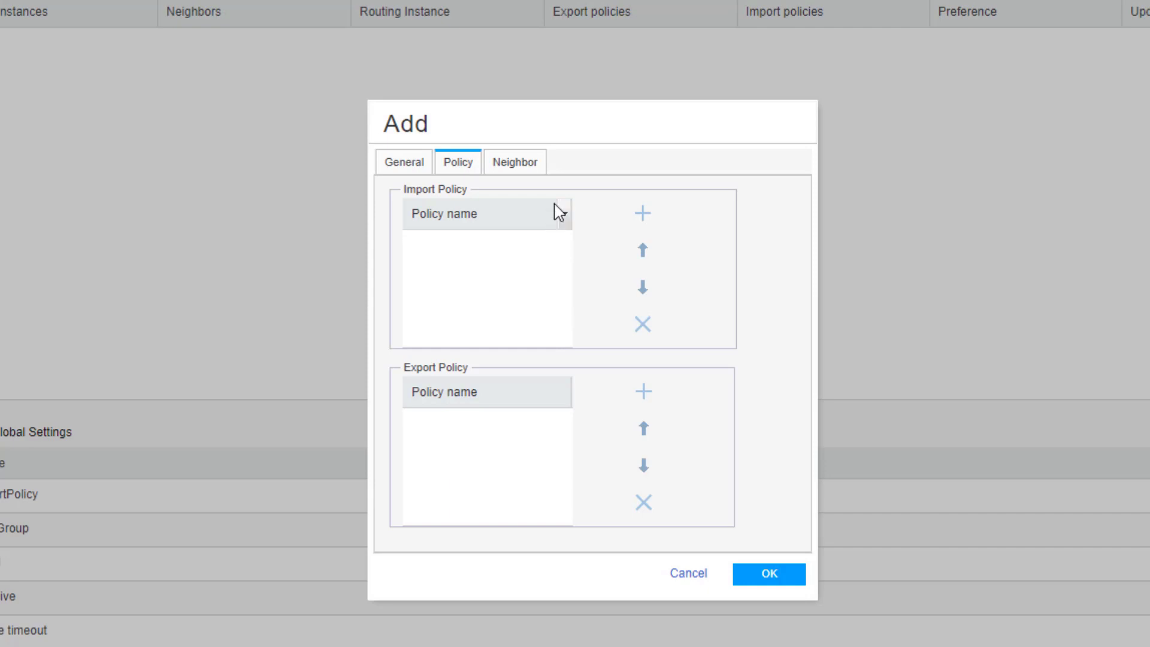
pyautogui.click(527, 172)
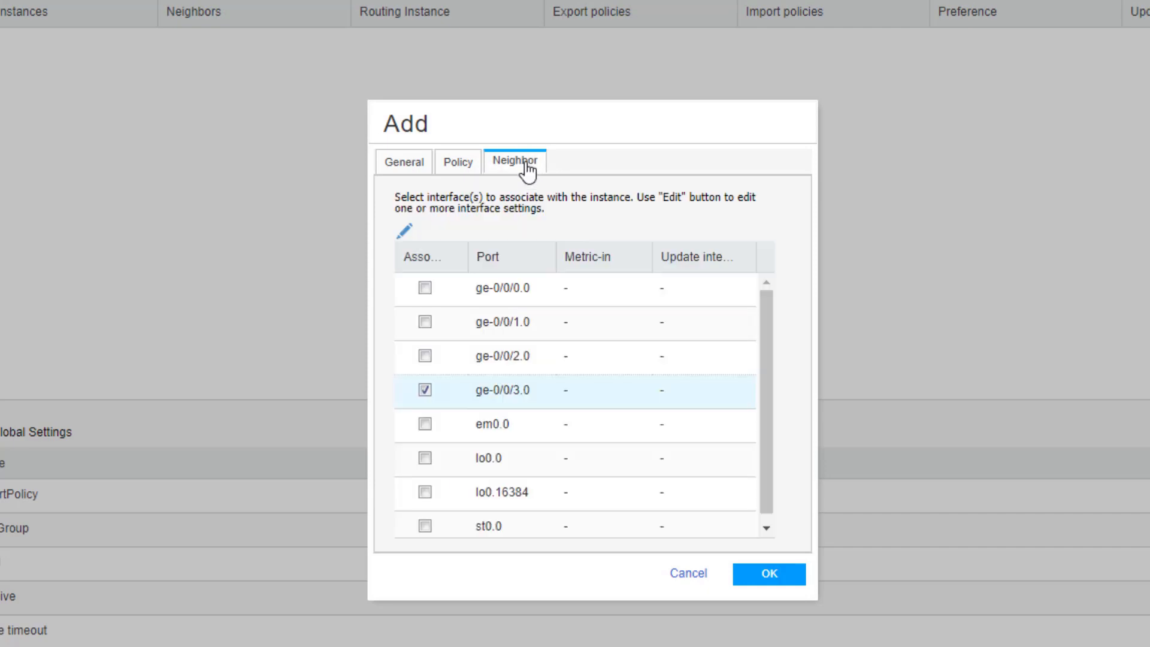
pyautogui.click(422, 176)
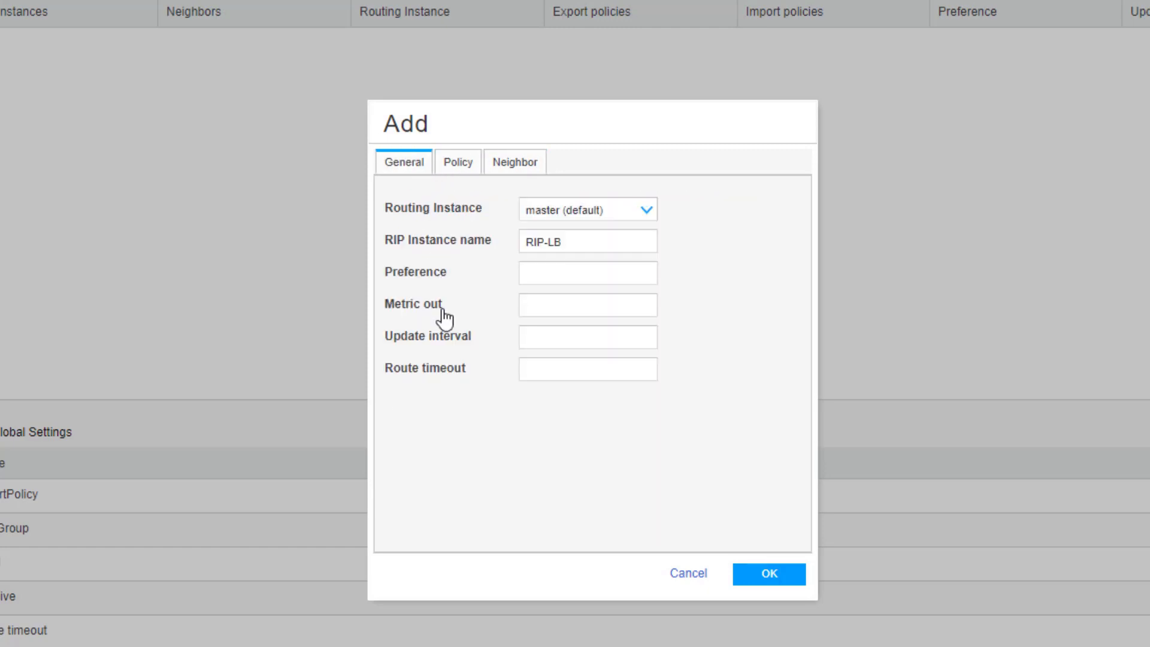
pyautogui.click(769, 573)
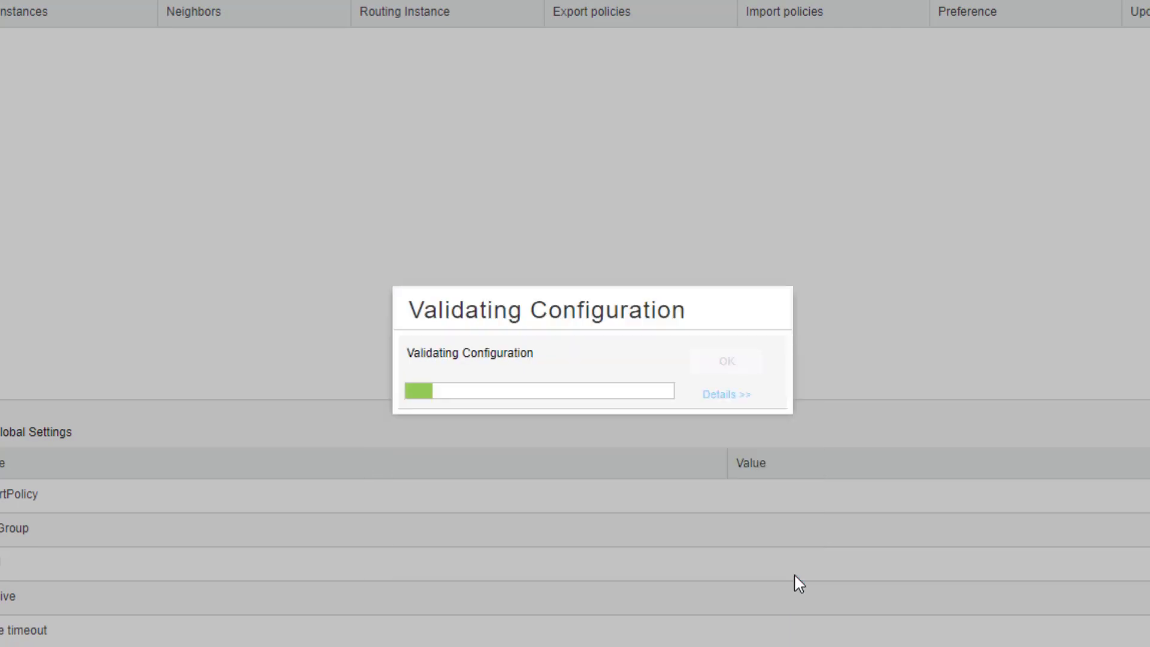
pyautogui.click(744, 366)
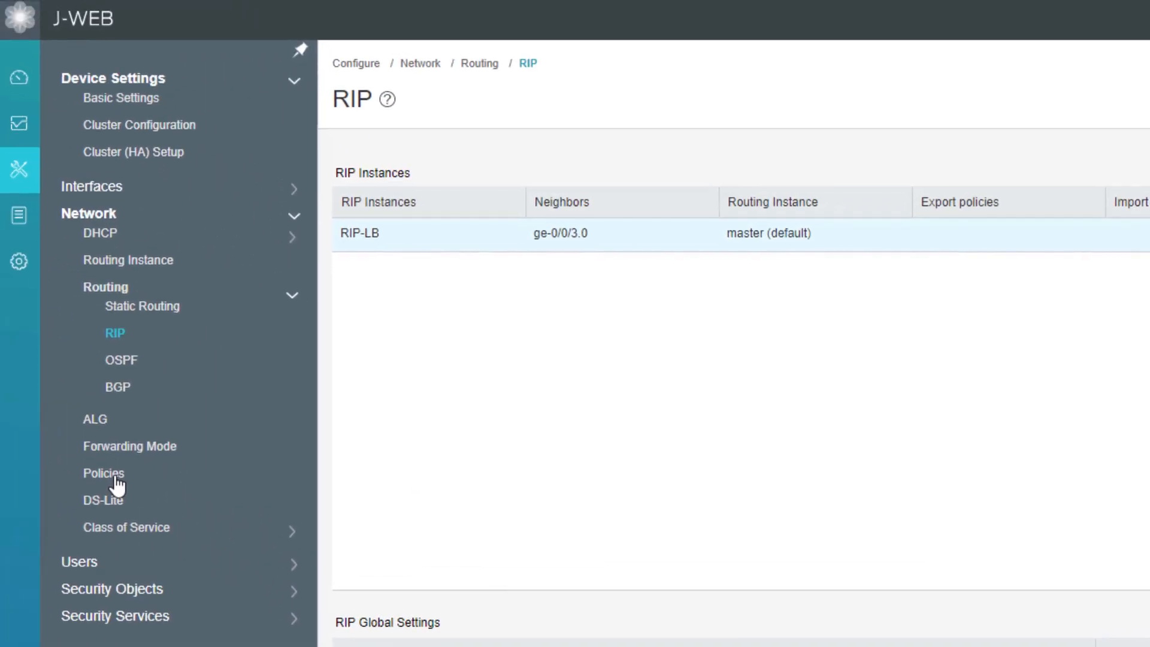
# Start a new routing policy named RIP-EXPORT with policy testing disabled.
pyautogui.click(115, 473)
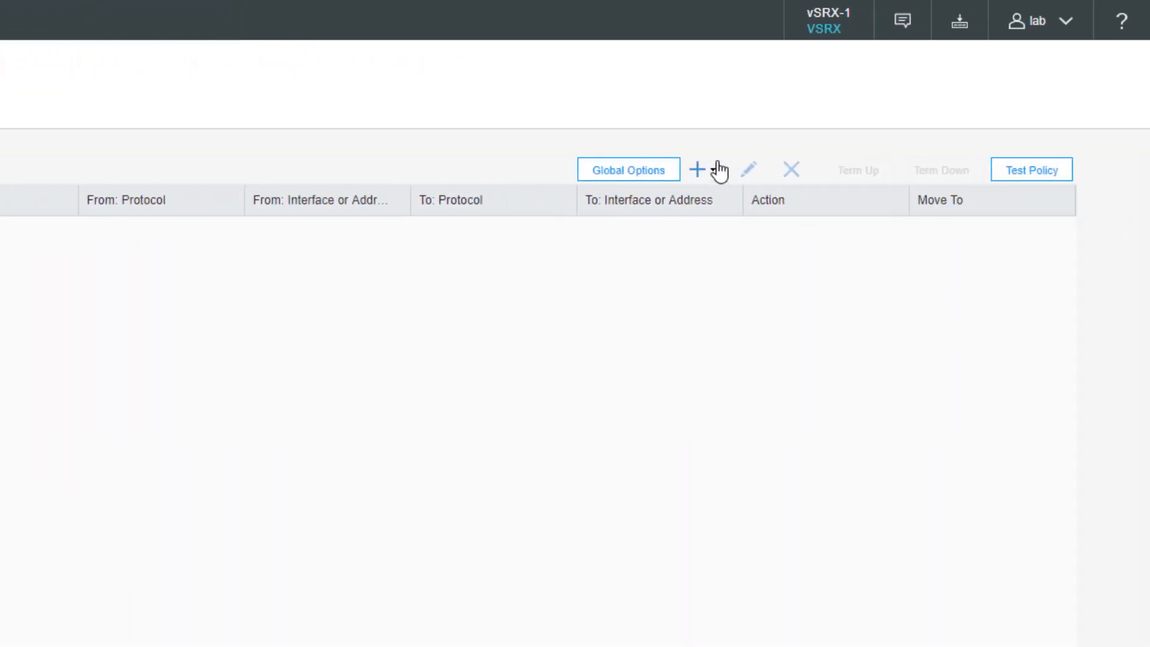
pyautogui.click(715, 167)
pyautogui.click(734, 191)
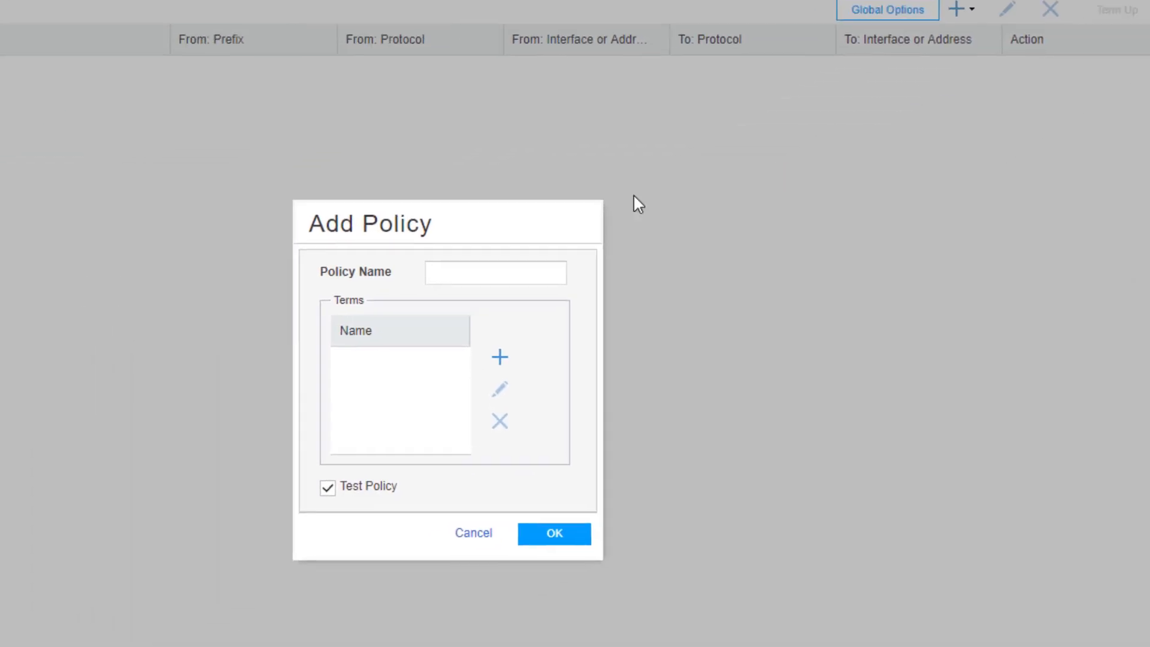
pyautogui.click(576, 195)
pyautogui.write('R')
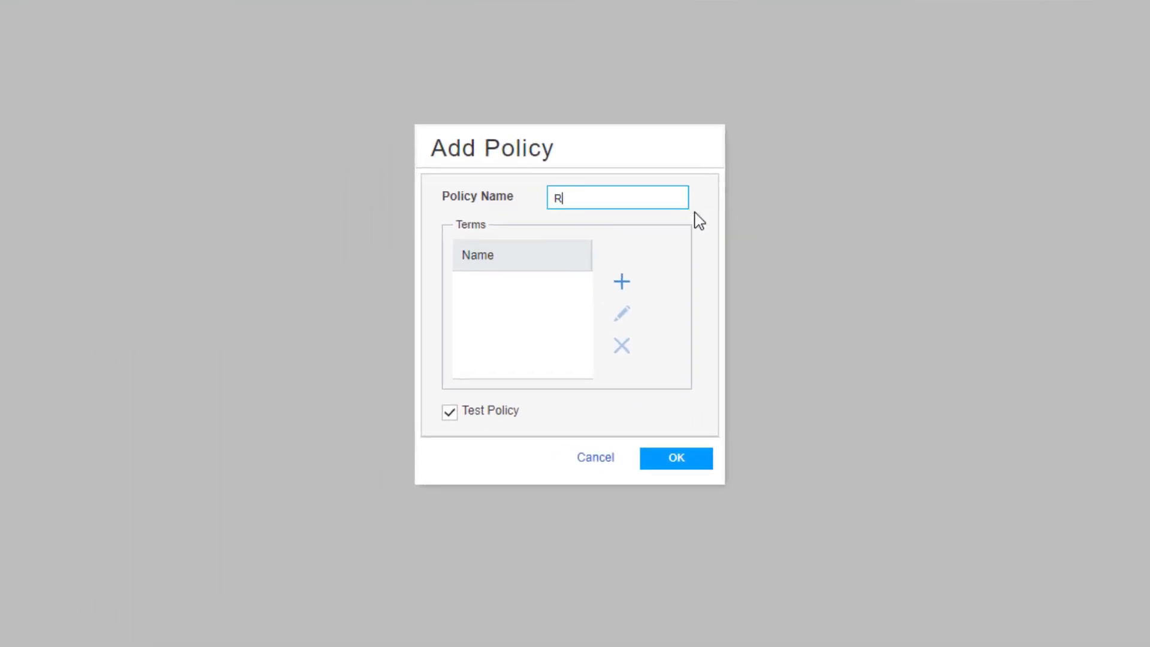
pyautogui.write('IP-EXPORT')
pyautogui.click(486, 411)
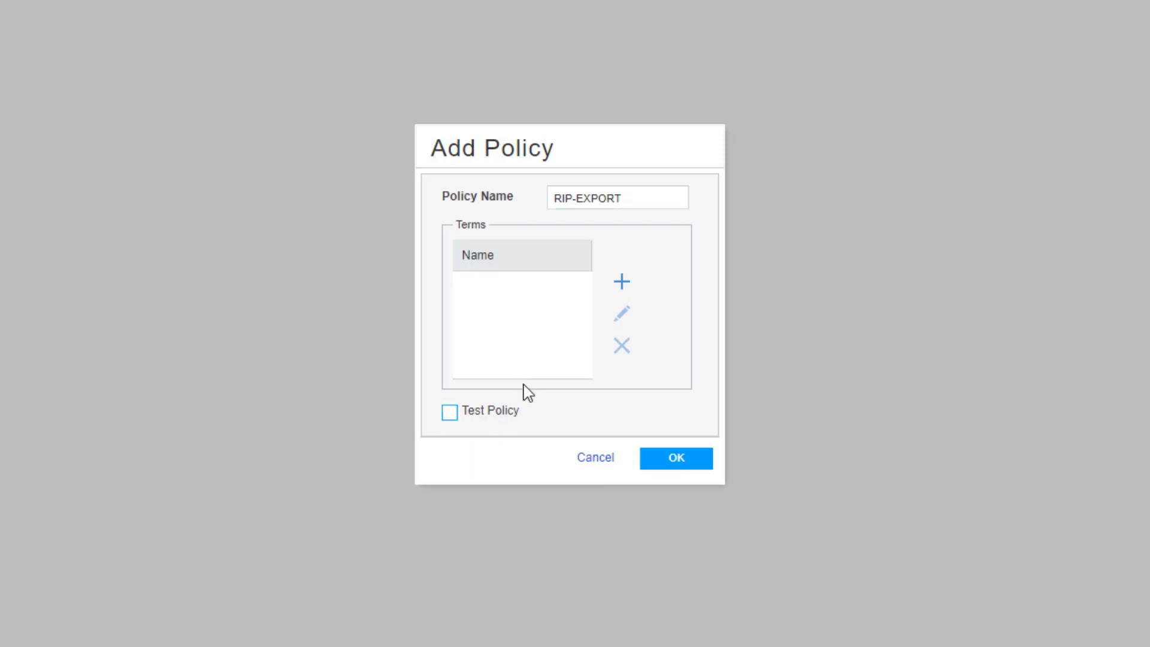
# Add a term named static to the RIP-EXPORT policy, with static as its source protocol.
pyautogui.click(623, 283)
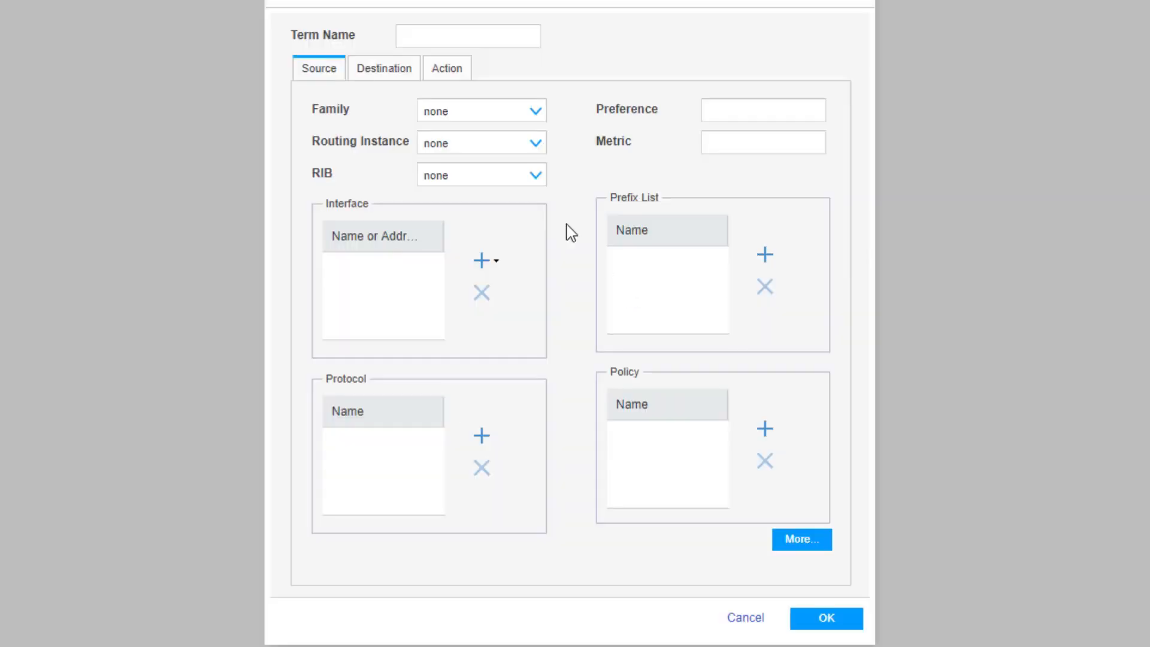
pyautogui.click(424, 42)
pyautogui.write('static')
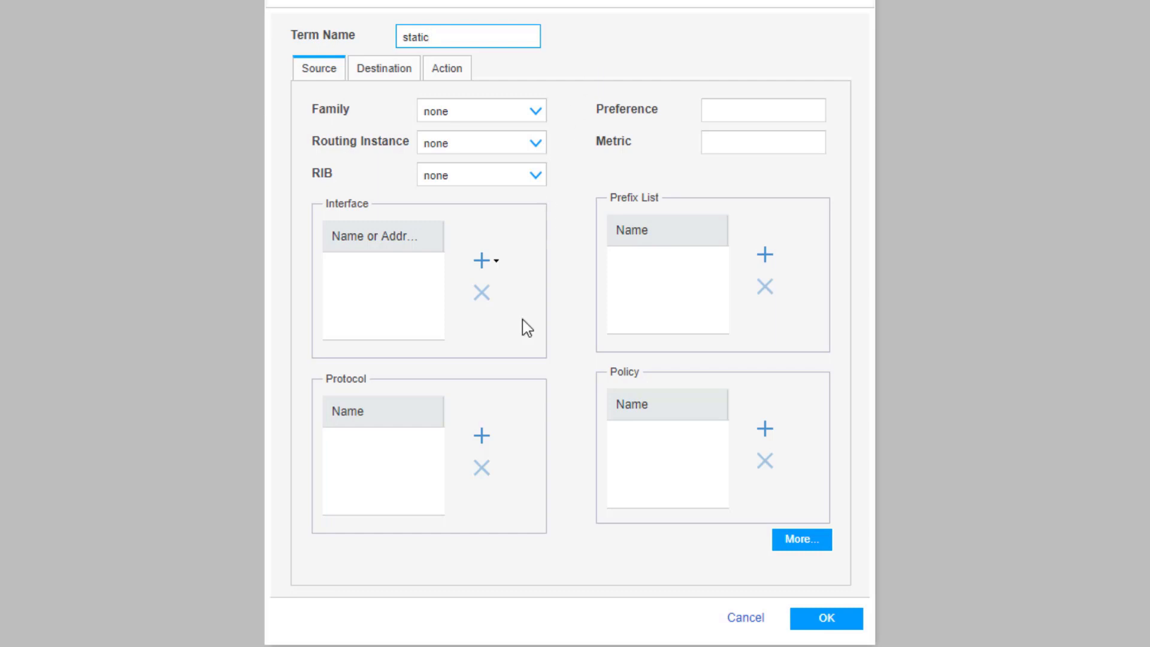
pyautogui.click(481, 436)
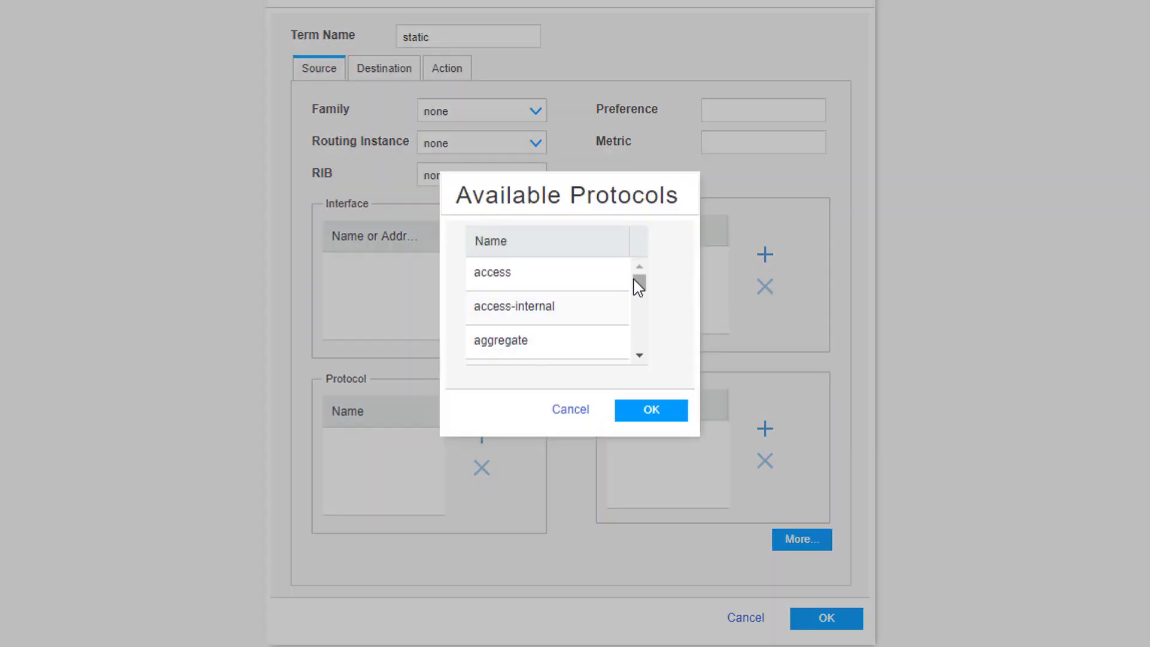
pyautogui.moveTo(639, 282); pyautogui.dragTo(639, 362)
pyautogui.click(554, 355)
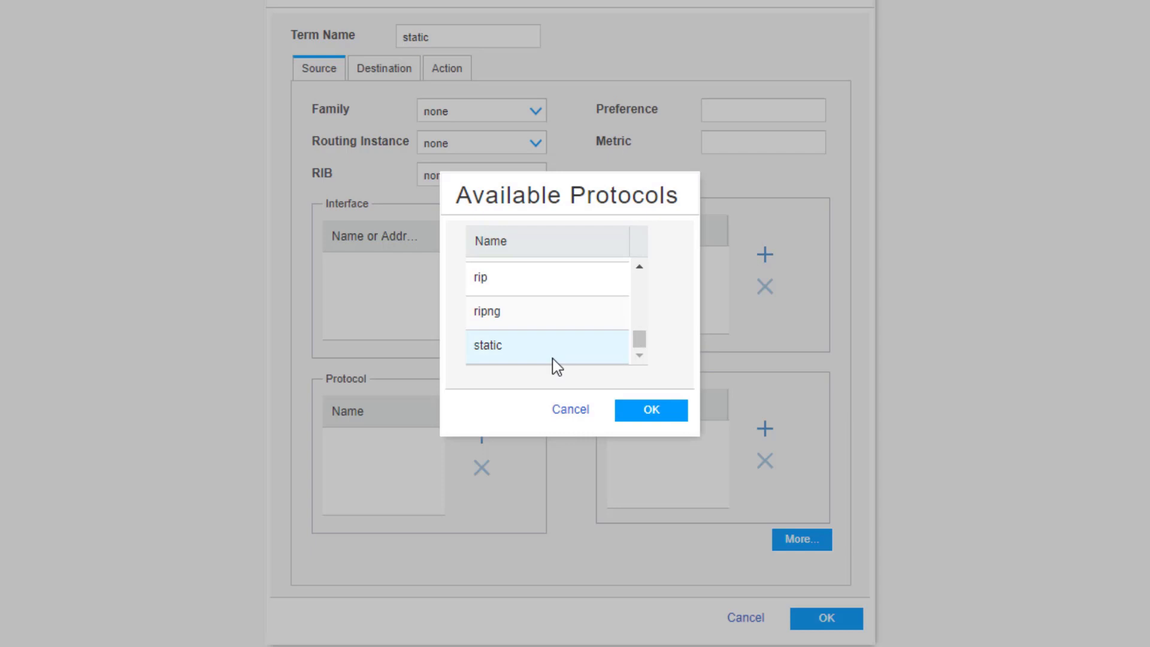
pyautogui.click(646, 408)
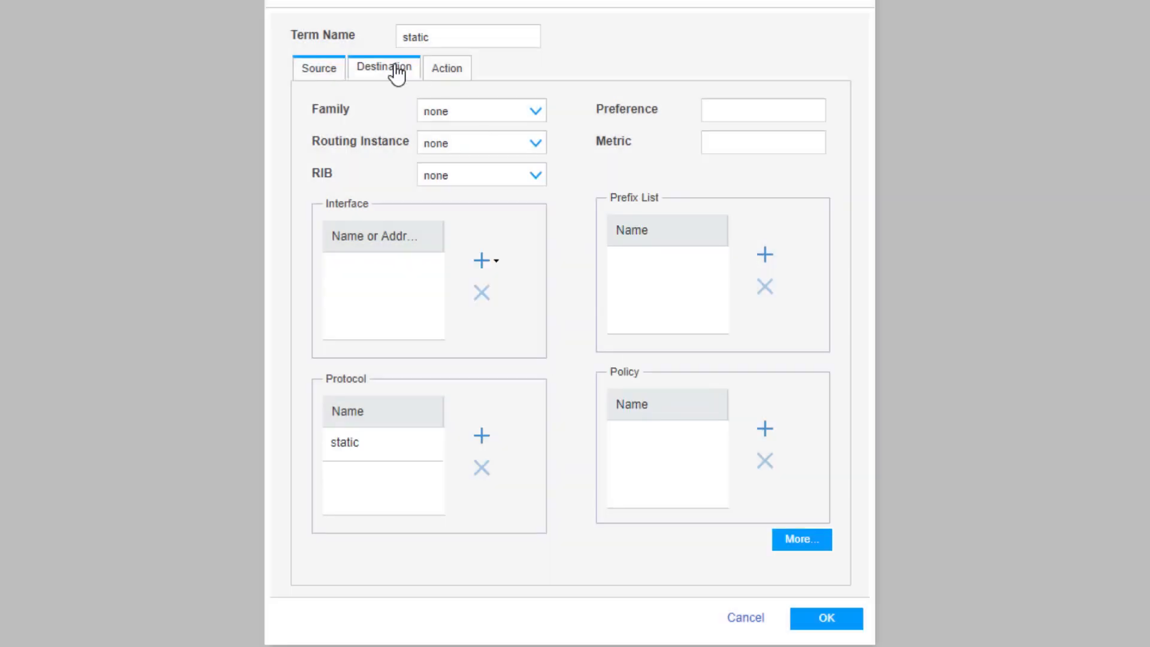
# Set the static term's action to accept and save the term.
pyautogui.click(444, 77)
pyautogui.click(458, 110)
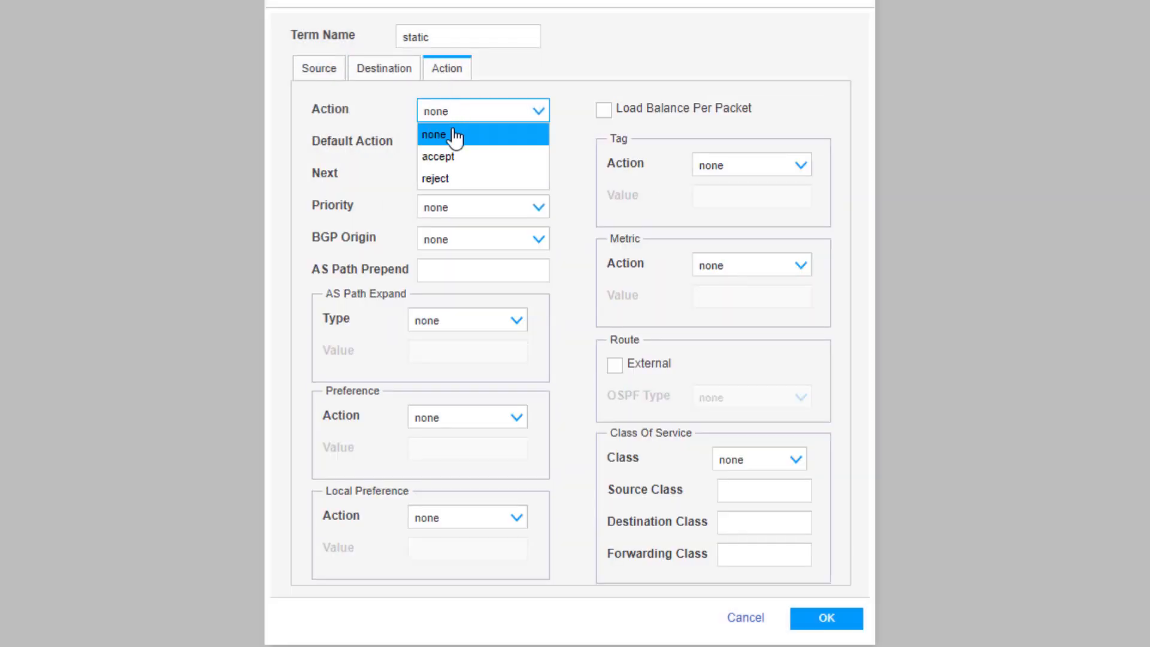
pyautogui.click(453, 157)
pyautogui.click(830, 609)
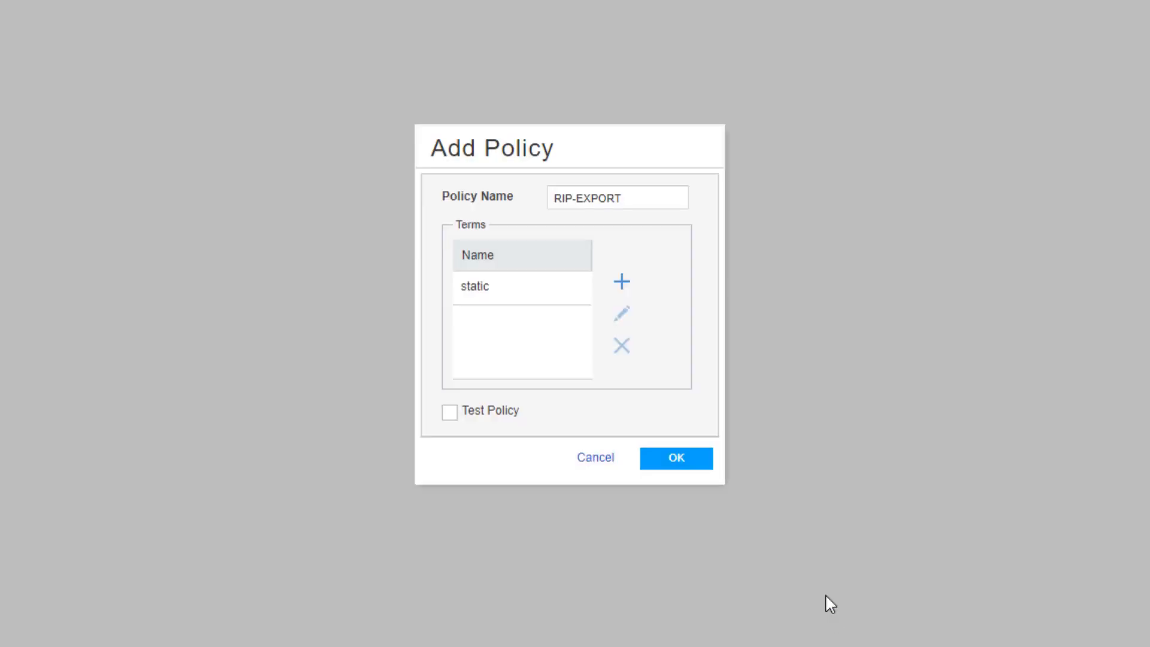
# Add a second term named Direct to the RIP-EXPORT policy, with direct as its source protocol.
pyautogui.click(623, 286)
pyautogui.click(470, 32)
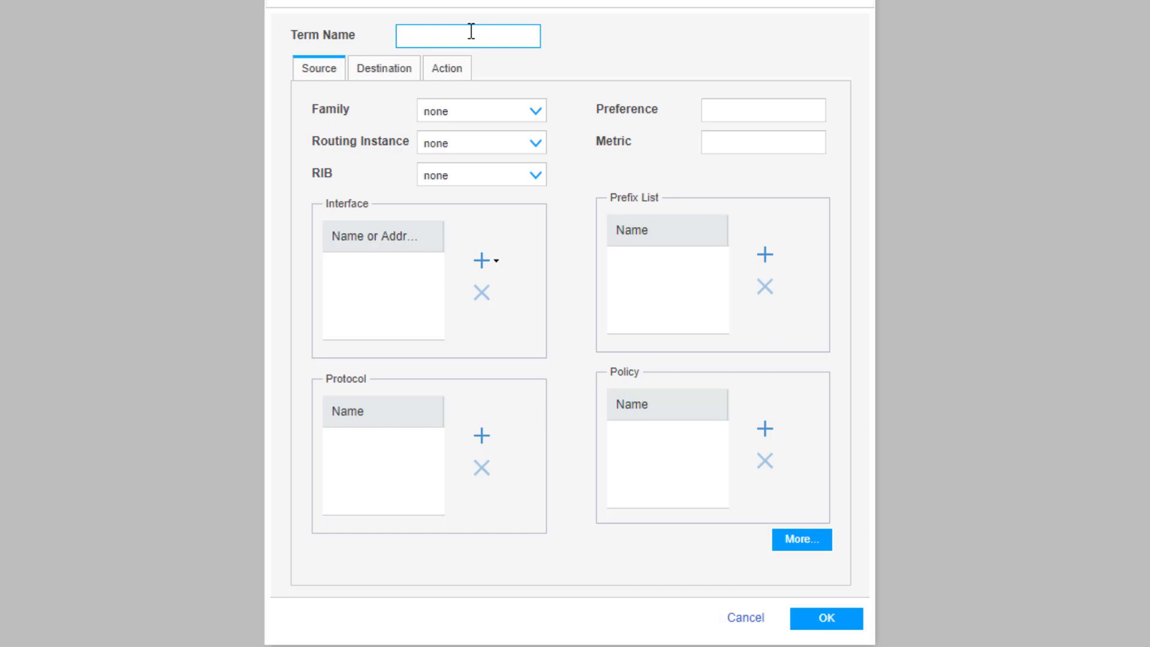
pyautogui.write('Direct')
pyautogui.click(481, 436)
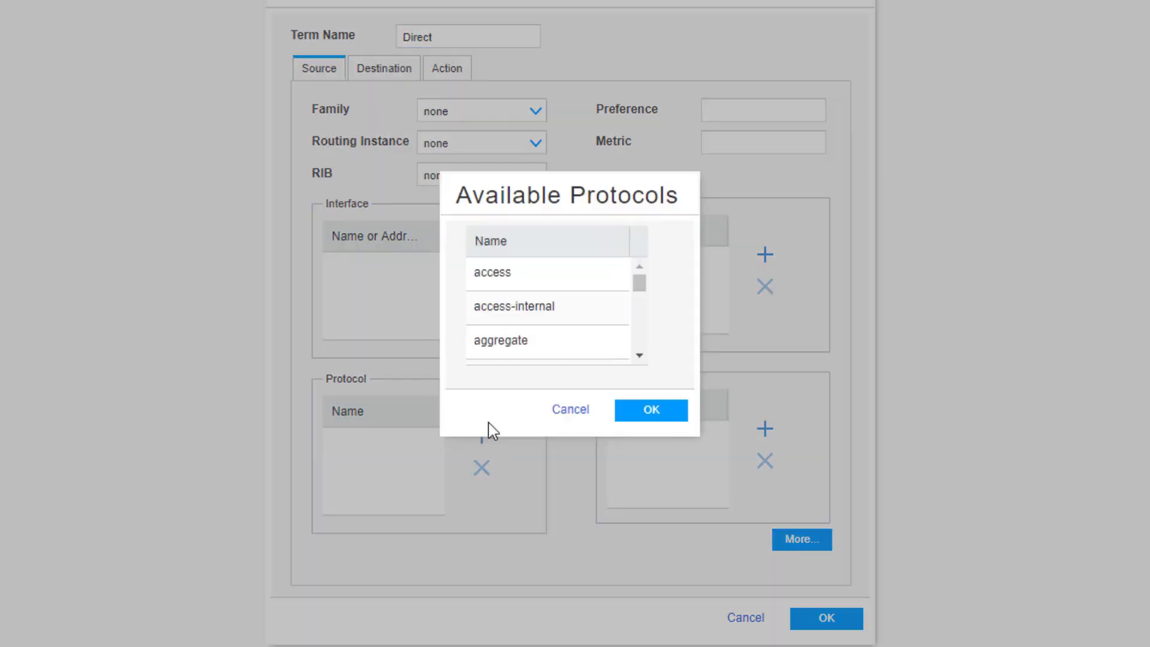
pyautogui.scroll(-4, 641, 364)
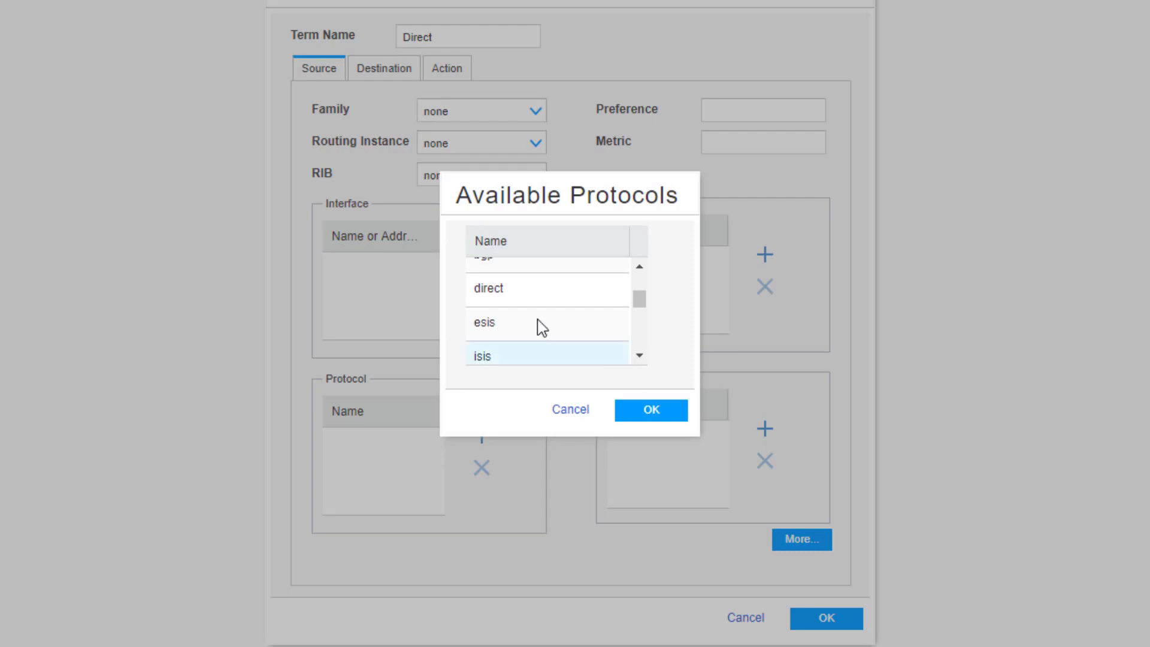
pyautogui.click(653, 411)
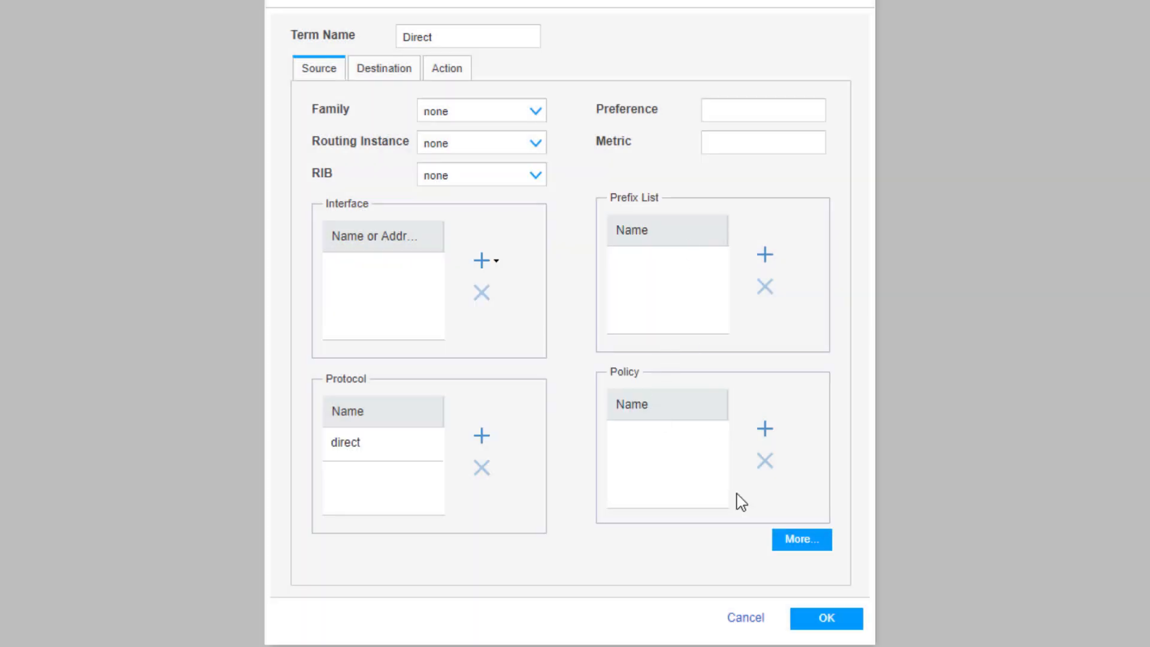
# Set the Direct term's action to accept and save both the term and the RIP-EXPORT policy.
pyautogui.click(448, 71)
pyautogui.click(427, 115)
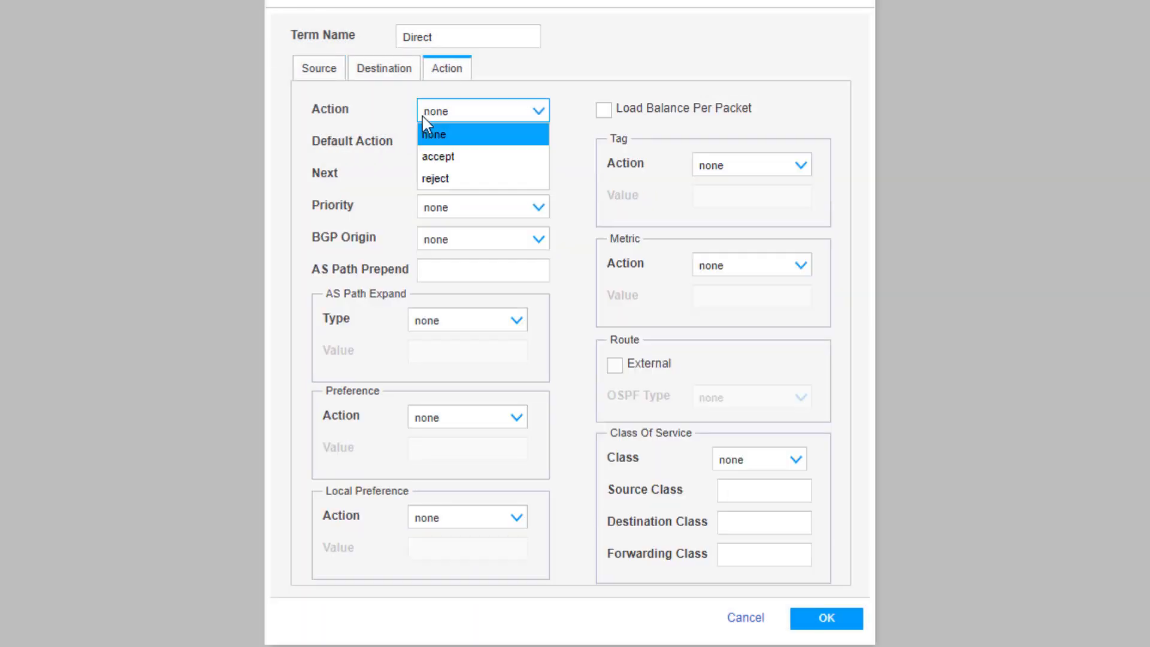
pyautogui.click(465, 157)
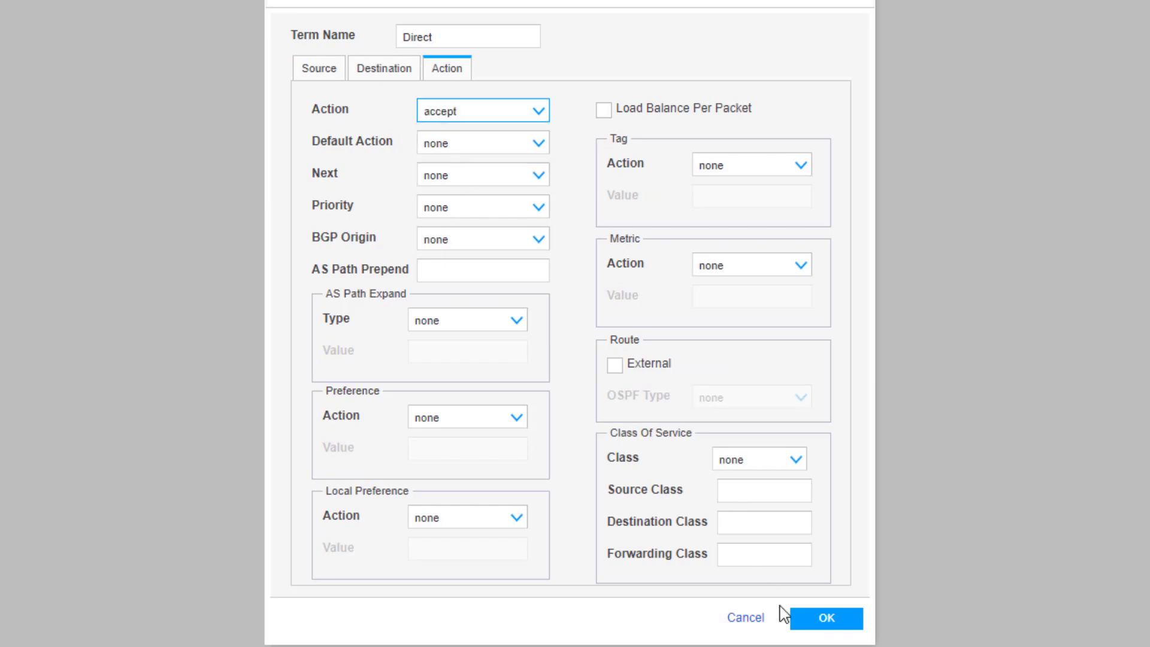
pyautogui.click(839, 627)
pyautogui.click(667, 459)
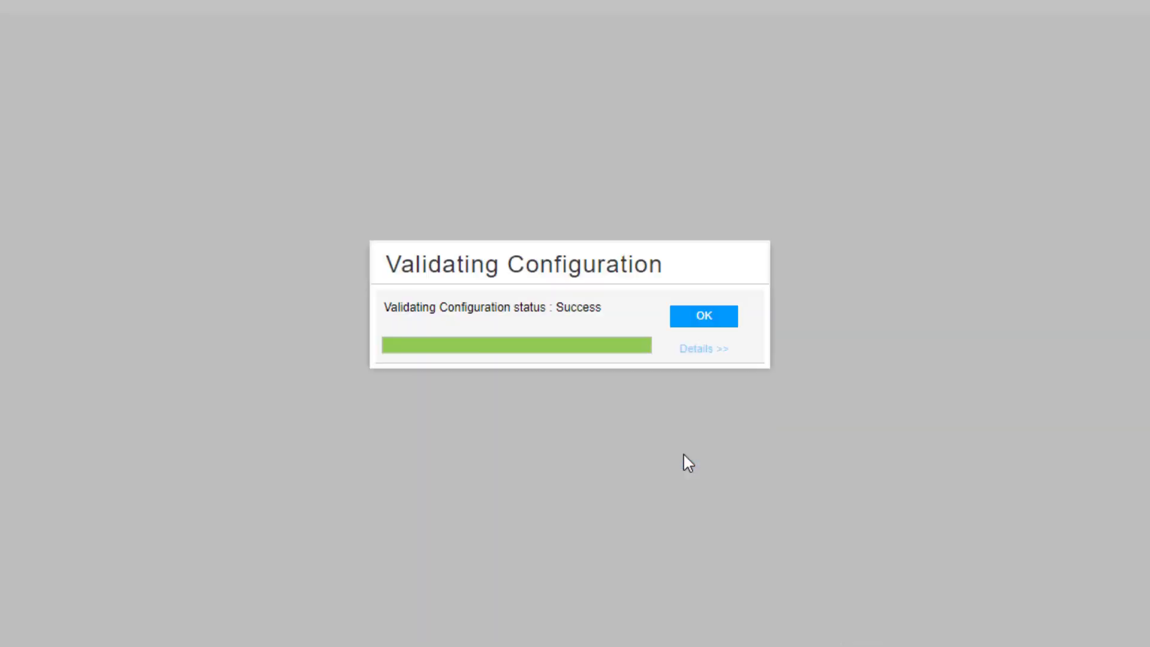
pyautogui.click(730, 318)
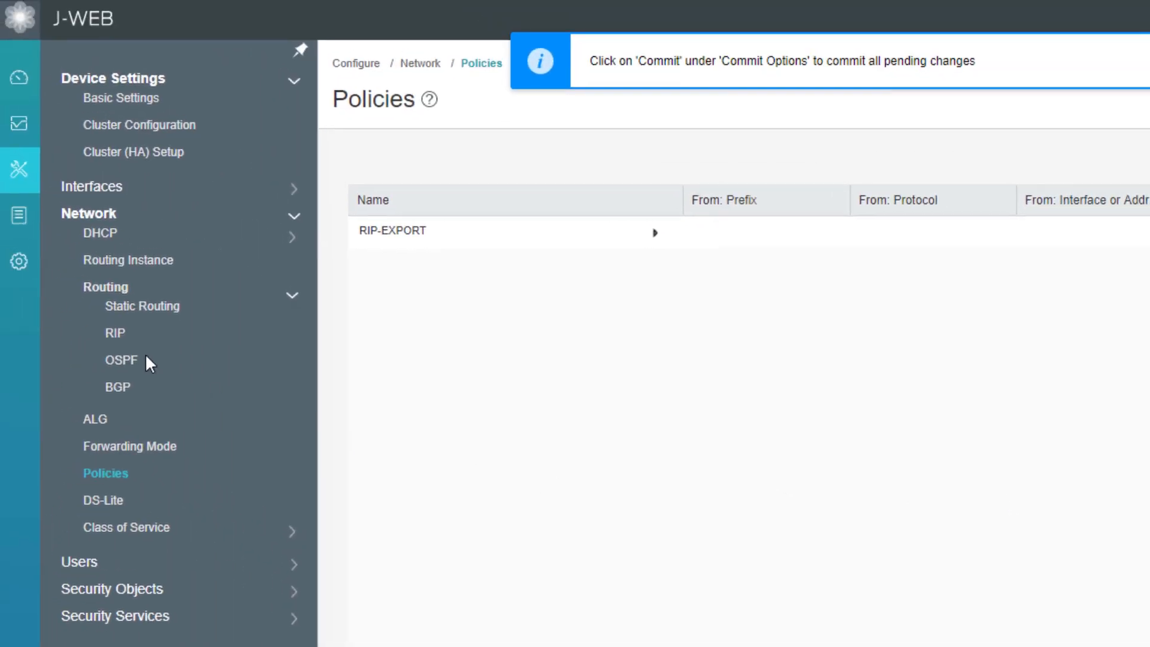
# Add RIP-EXPORT as an export policy to the RIP-LB instance in the RIP routing configuration and save the change.
pyautogui.click(116, 336)
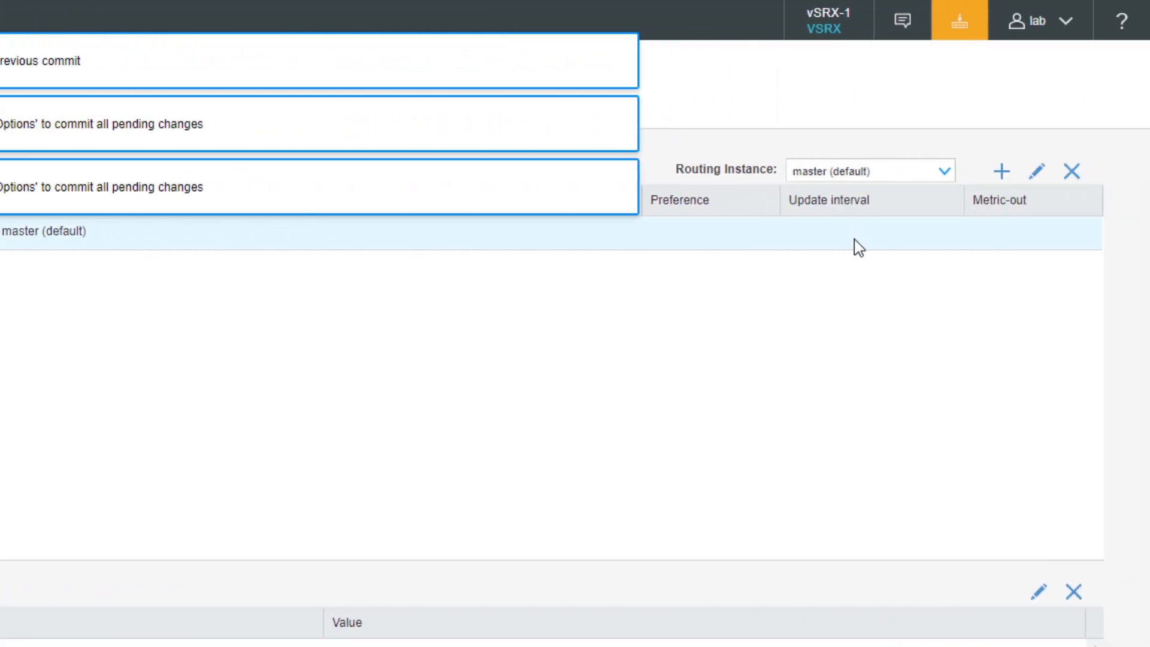
pyautogui.click(1036, 177)
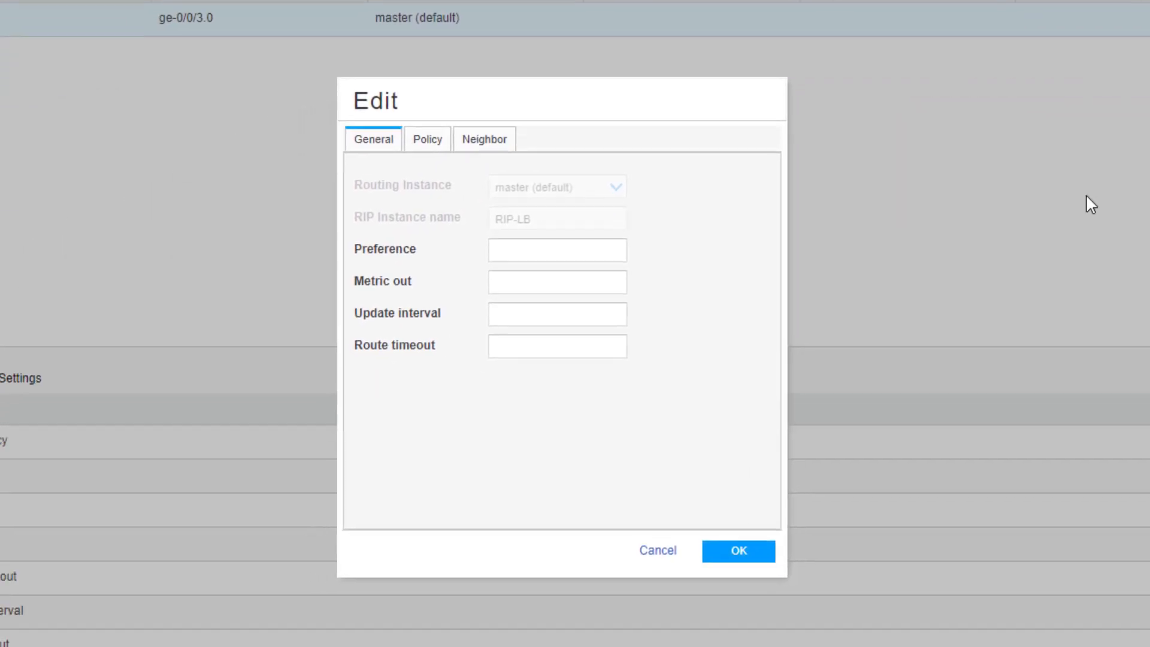
pyautogui.click(422, 140)
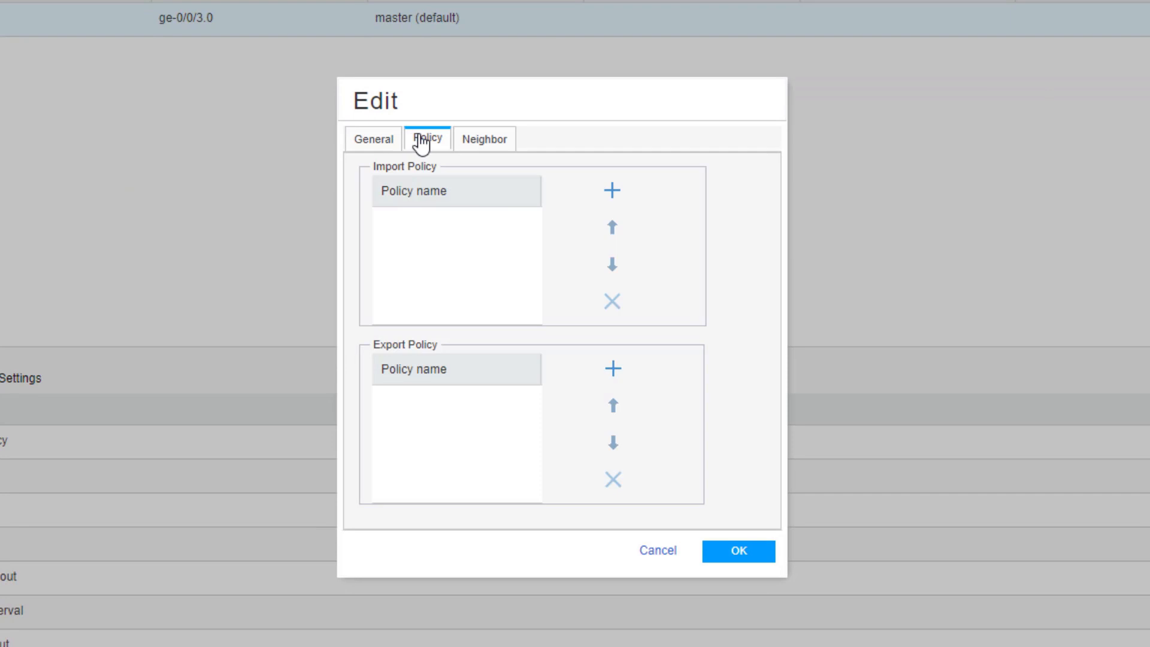
pyautogui.click(614, 369)
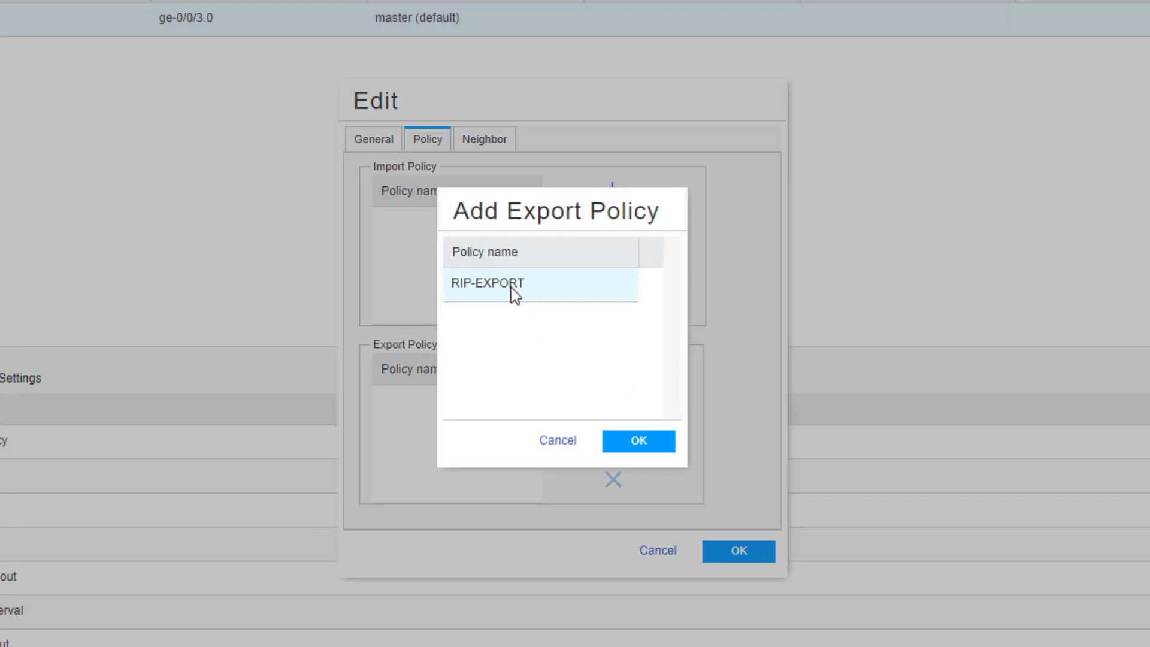
pyautogui.click(629, 440)
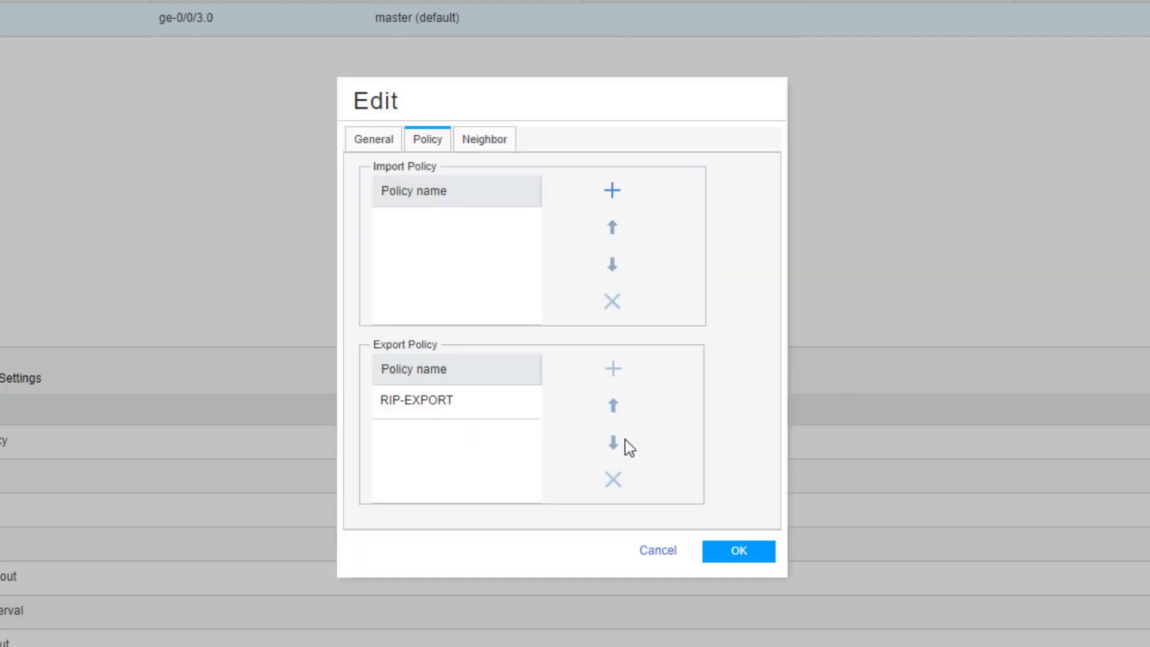
pyautogui.click(755, 550)
pyautogui.click(724, 343)
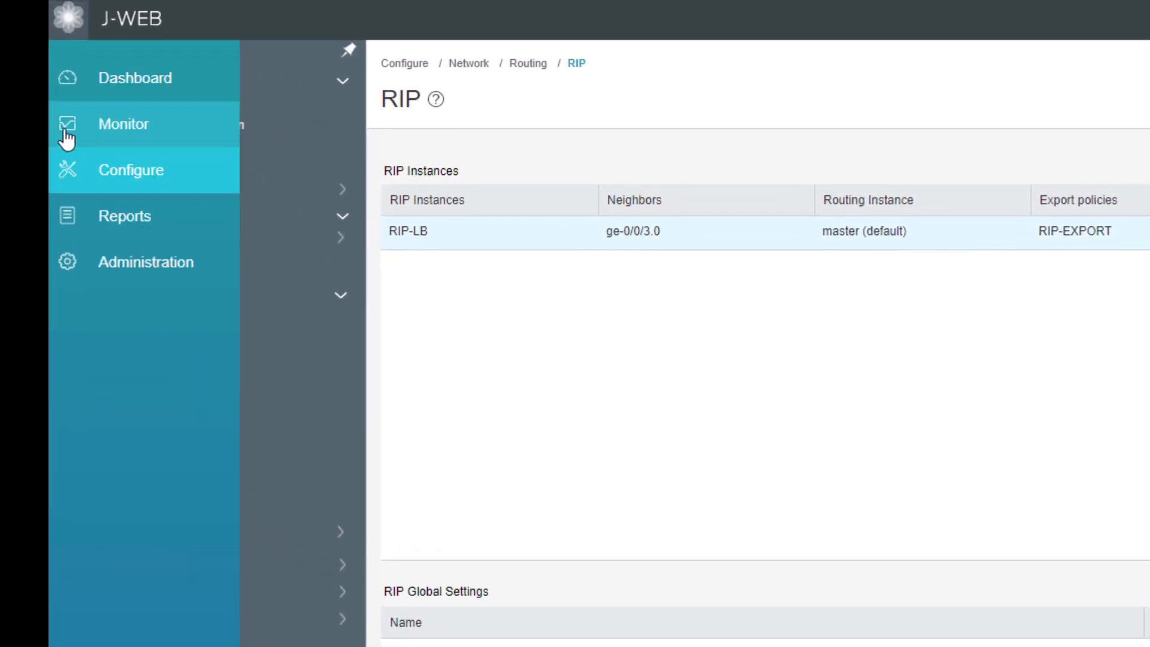
# Open the RIP monitoring information and examine the detailed route and update counters of neighbor ge-0/0/3.0.
pyautogui.click(67, 137)
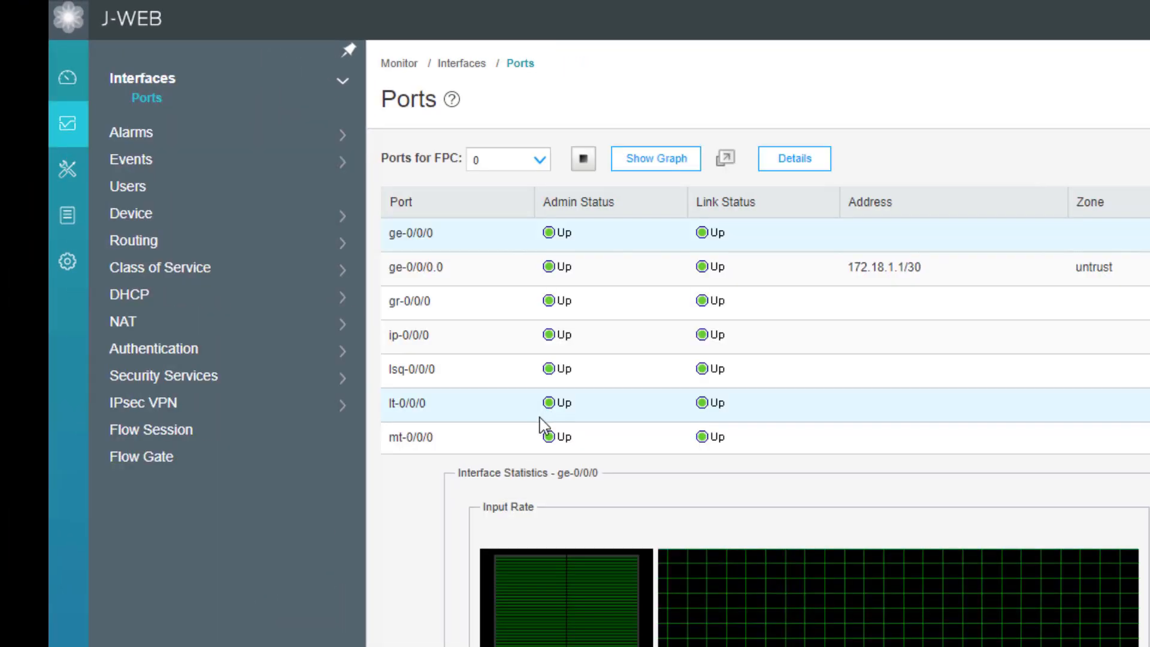
pyautogui.click(154, 244)
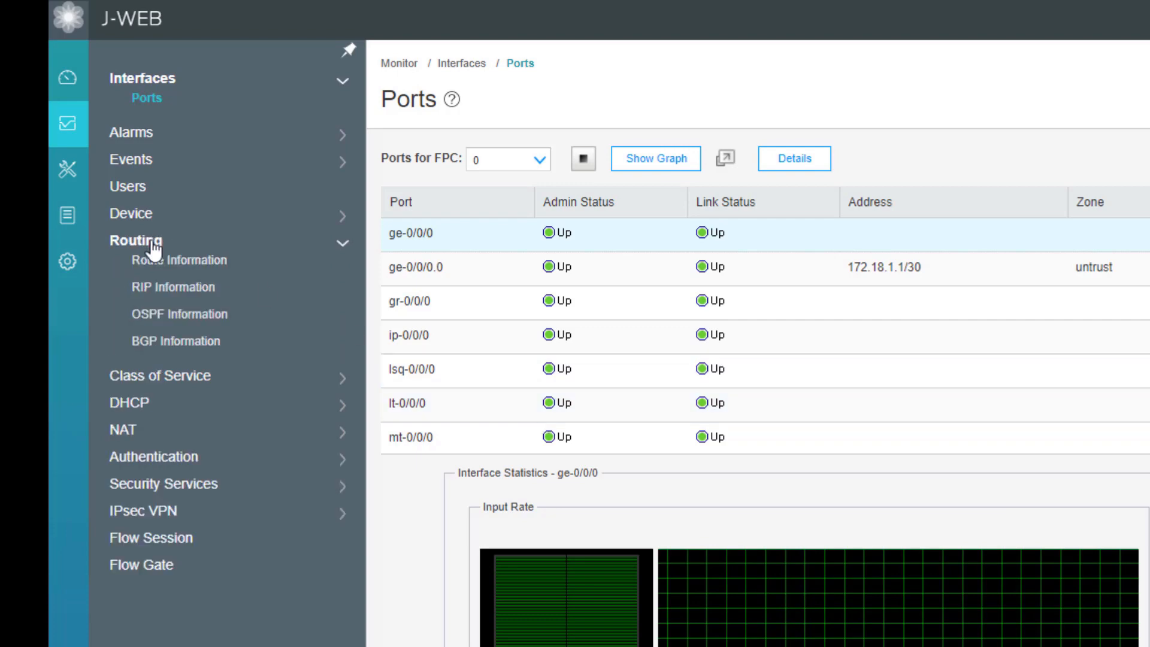
pyautogui.click(203, 289)
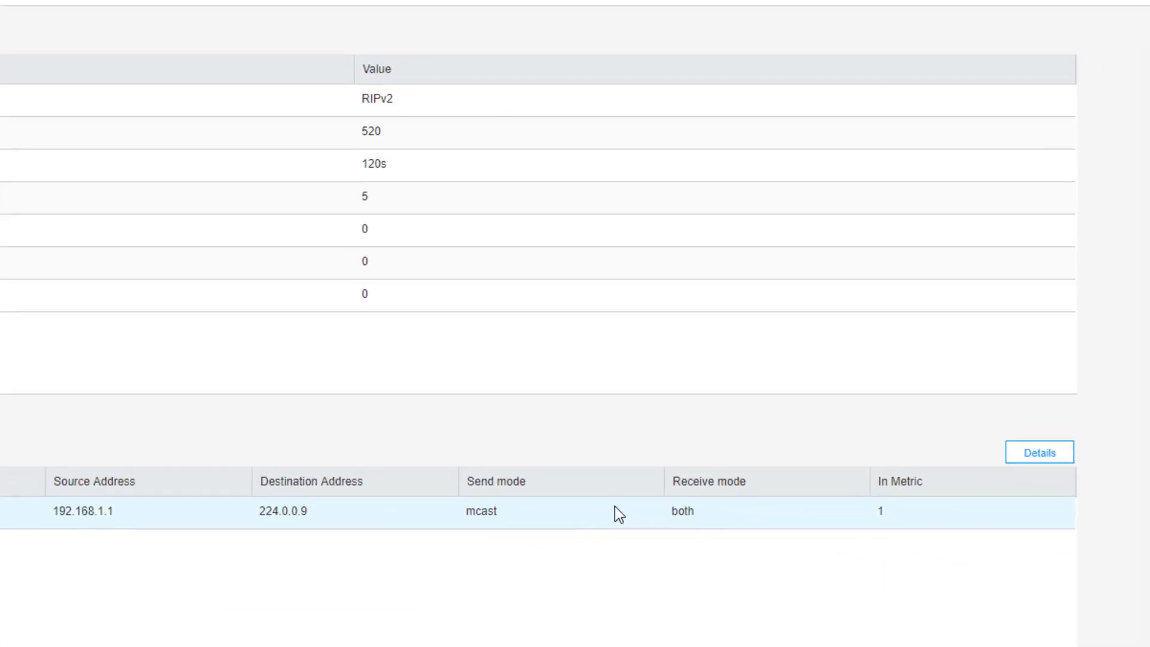
pyautogui.click(1045, 451)
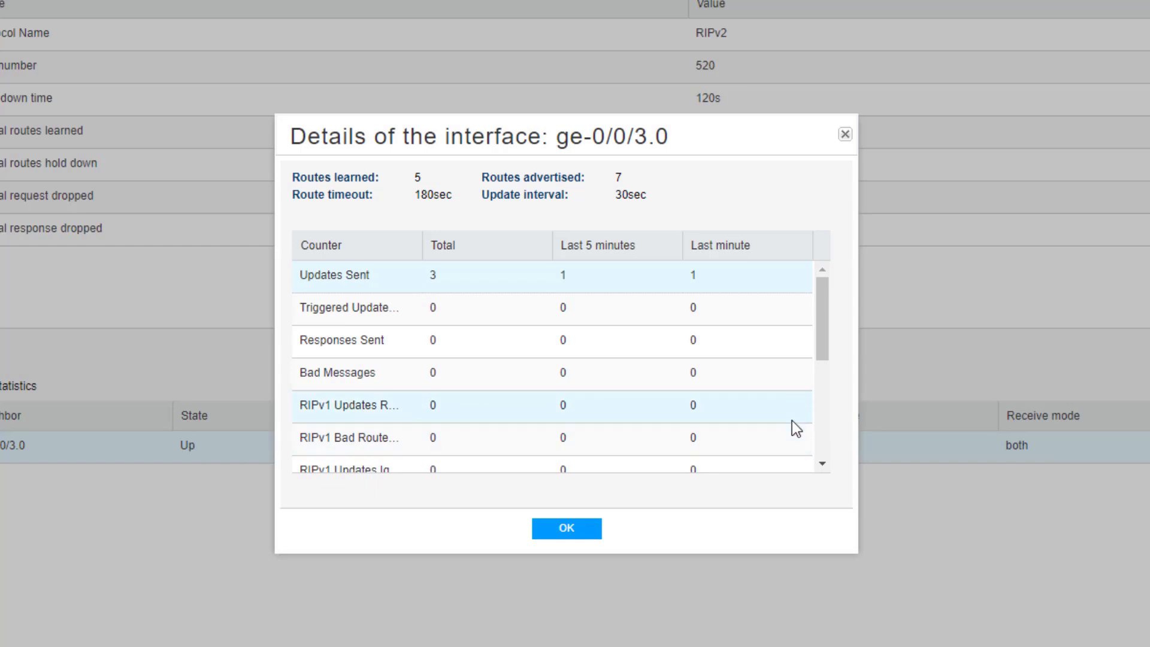
pyautogui.scroll(-3, 791, 385)
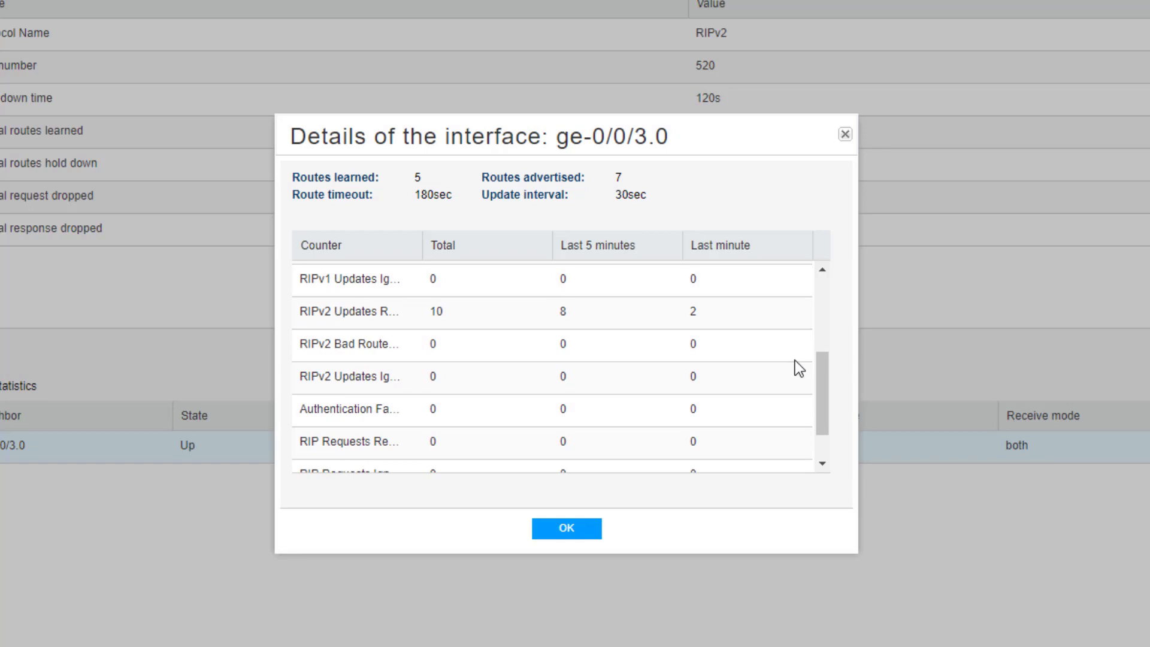
pyautogui.scroll(-1, 795, 361)
pyautogui.scroll(4, 796, 361)
pyautogui.scroll(1, 795, 361)
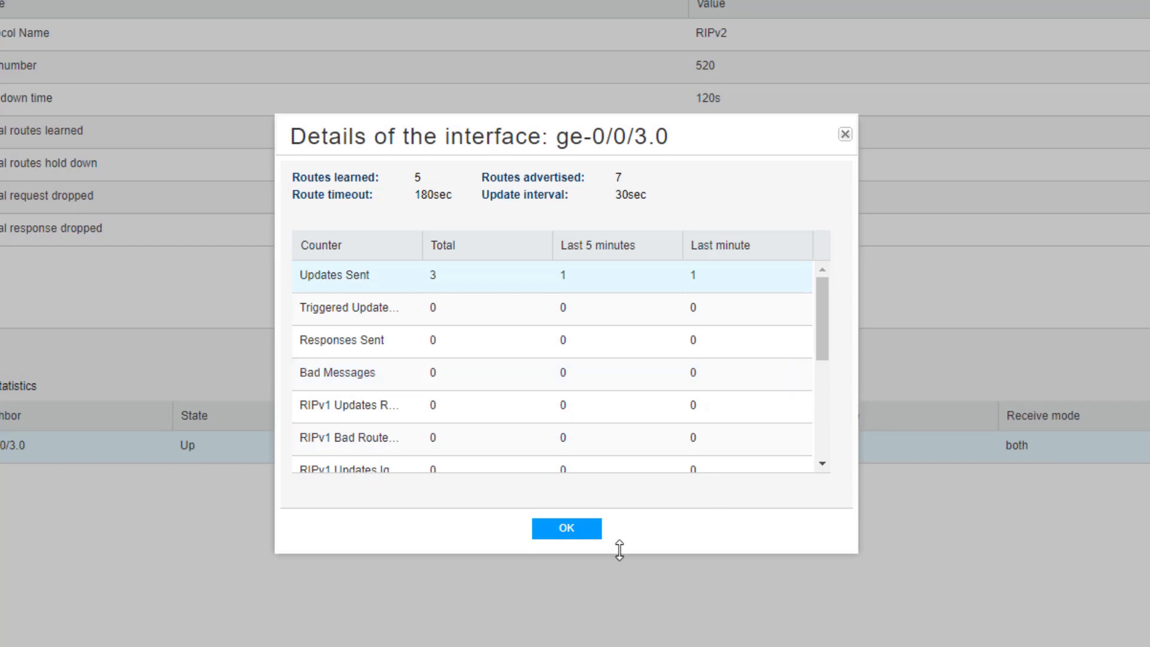
pyautogui.click(589, 537)
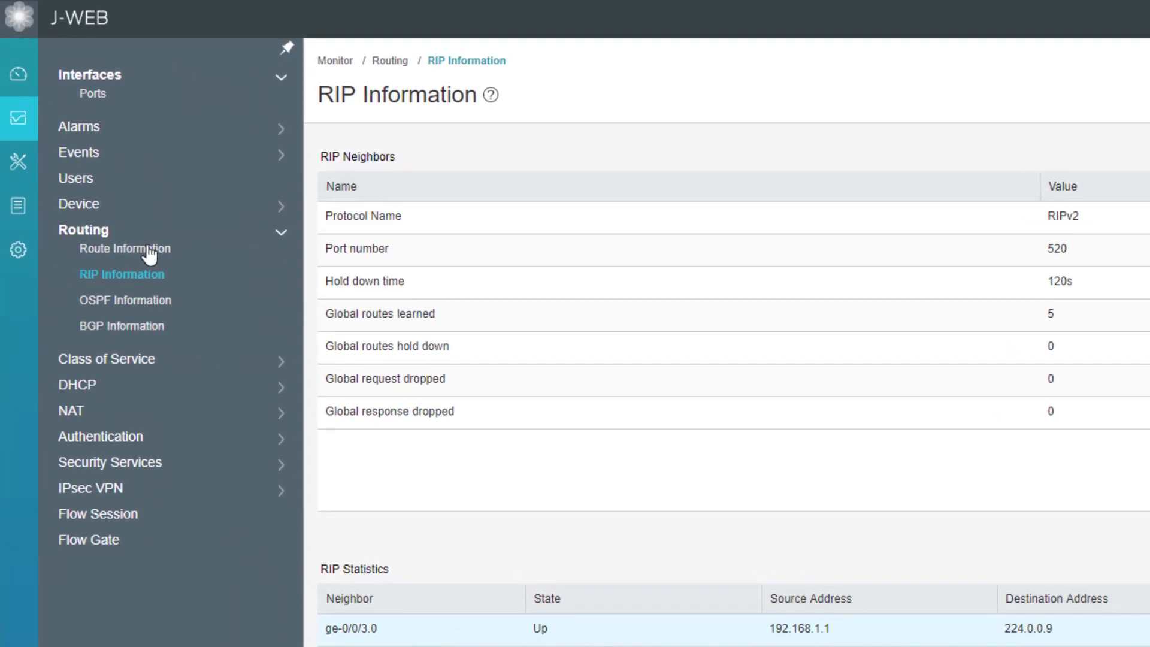
# Open the monitored route information and filter the inet.0 route table by protocol RIP.
pyautogui.click(149, 251)
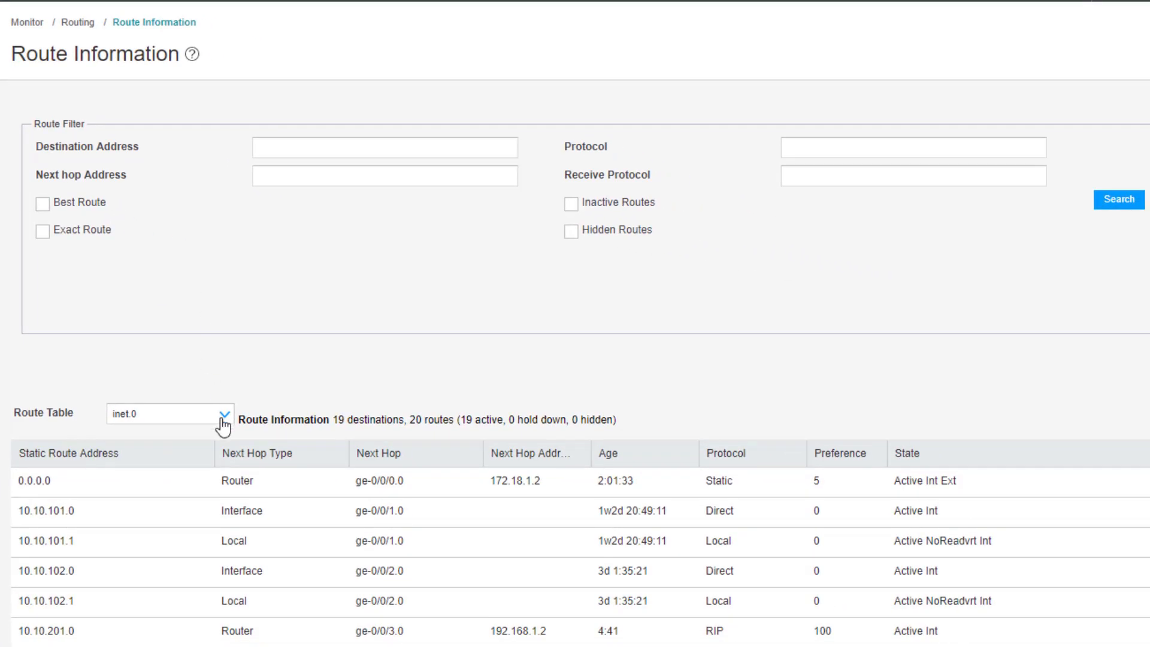
pyautogui.click(224, 419)
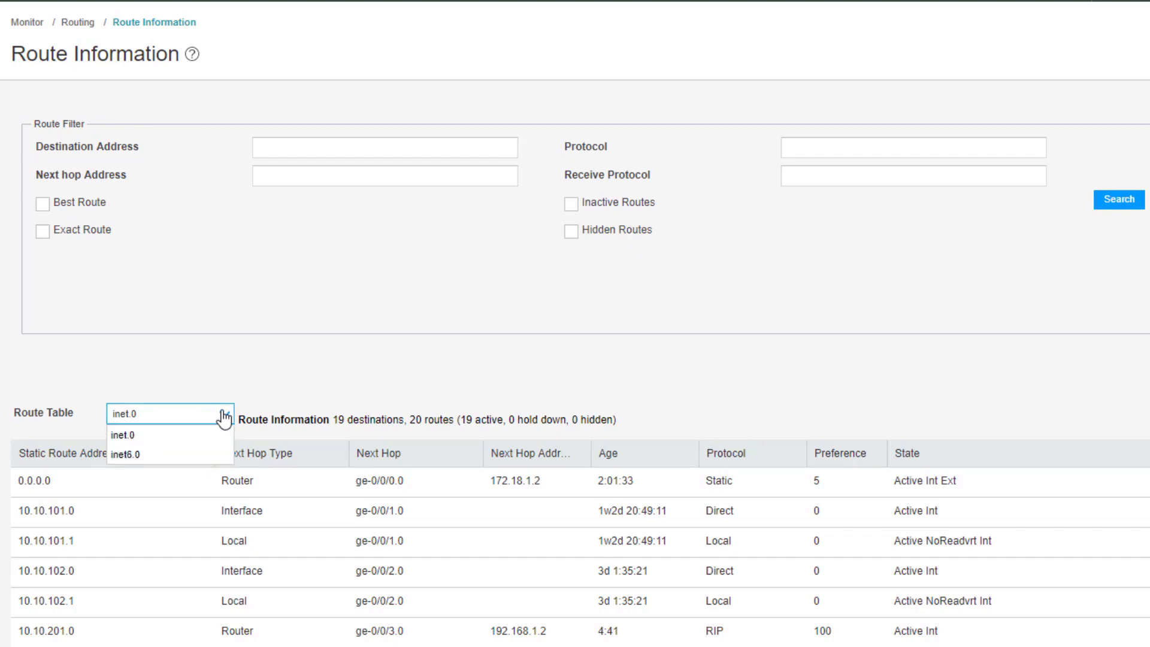
pyautogui.click(225, 418)
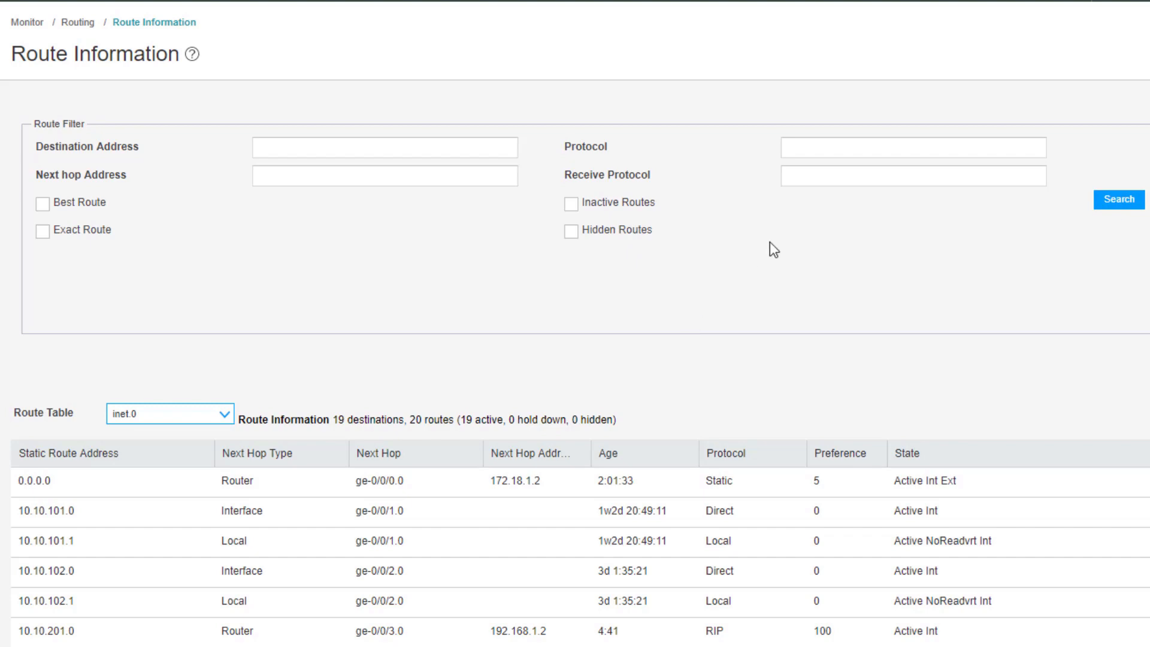
pyautogui.click(830, 150)
pyautogui.write('RIP')
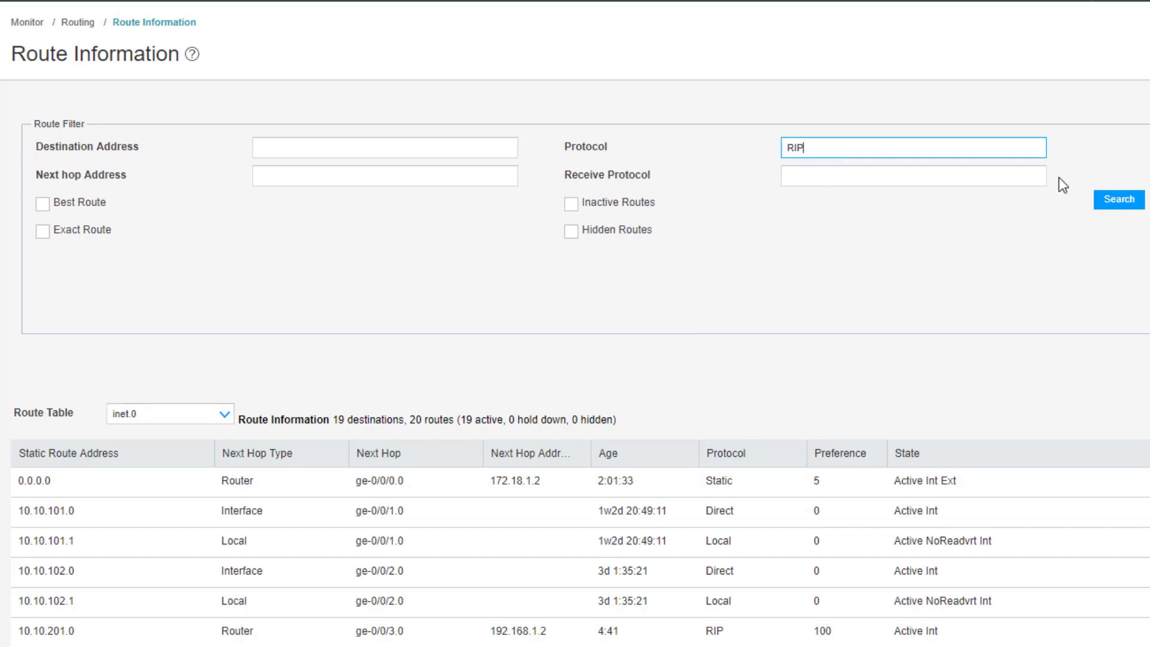
pyautogui.click(1118, 198)
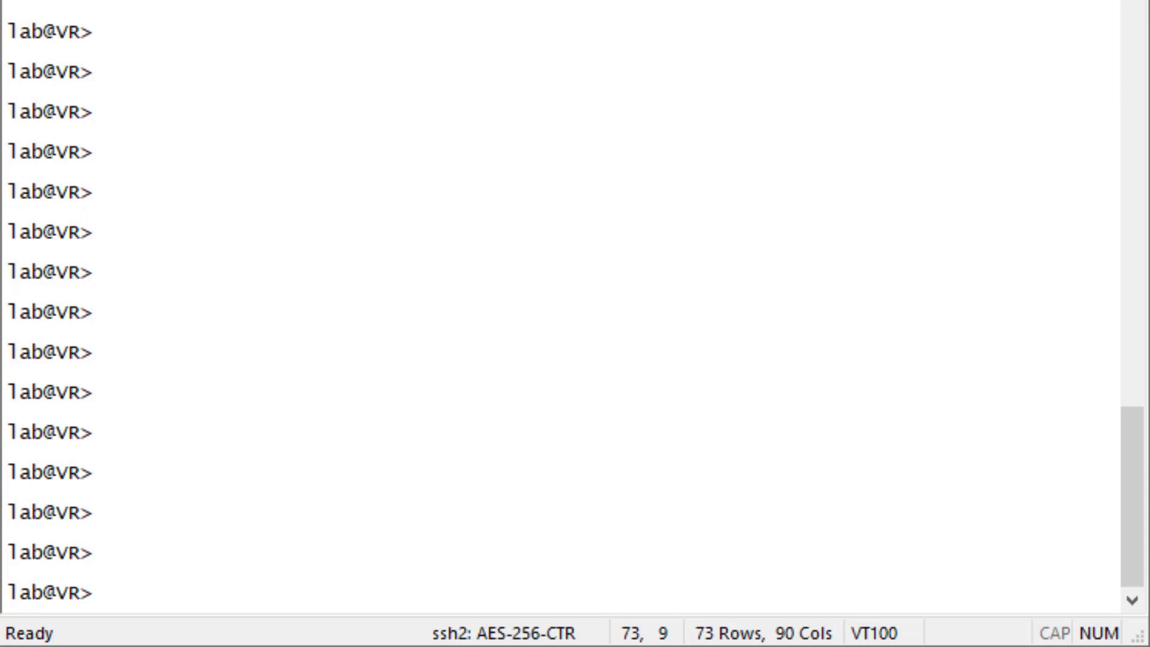
# Switch to the VR terminal session, ping 8.8.8.8 from routing instance Users and stop the ping after several replies.
pyautogui.write('ping 8.8.')
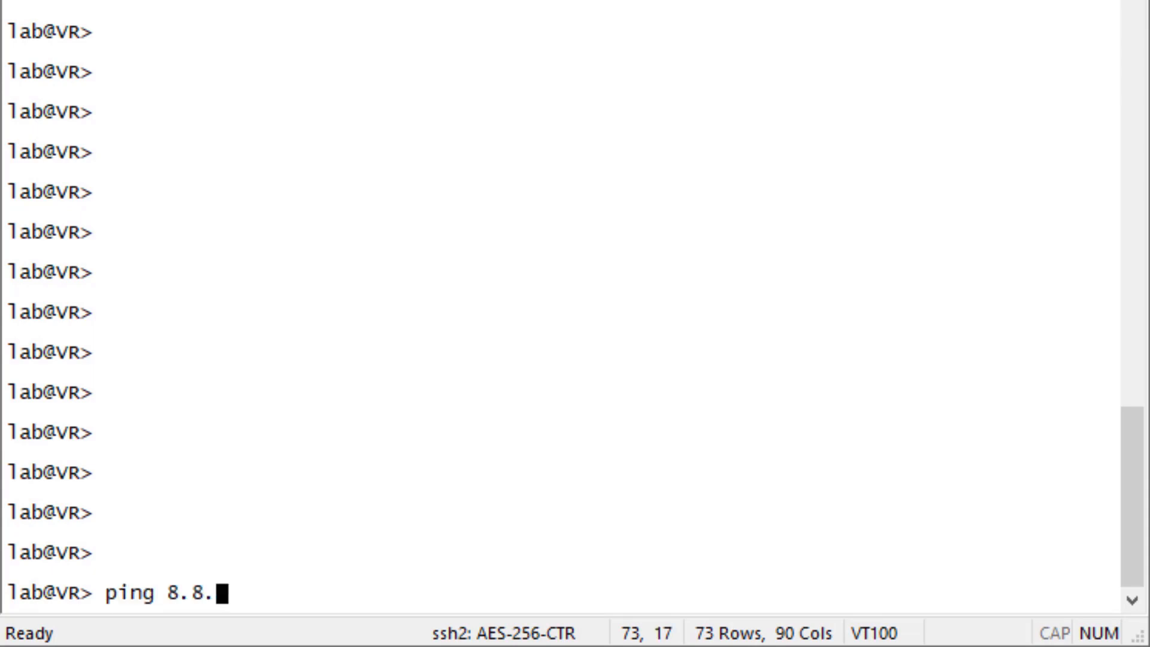
pyautogui.write('8.8 routing-instance Users')
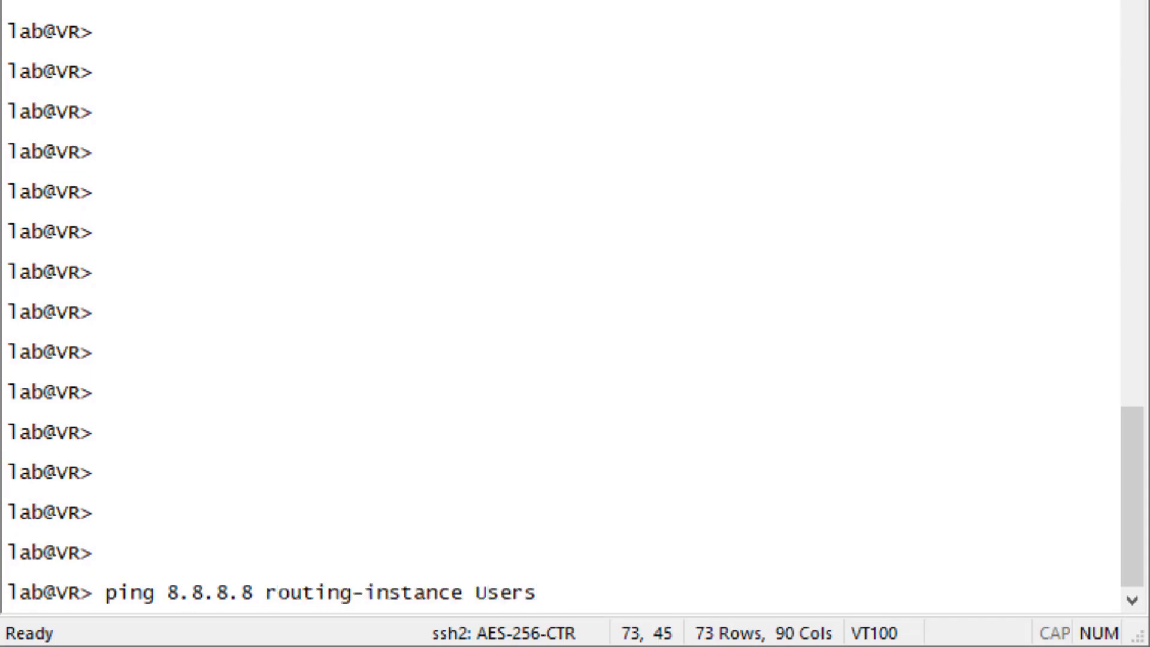
pyautogui.press('Return')
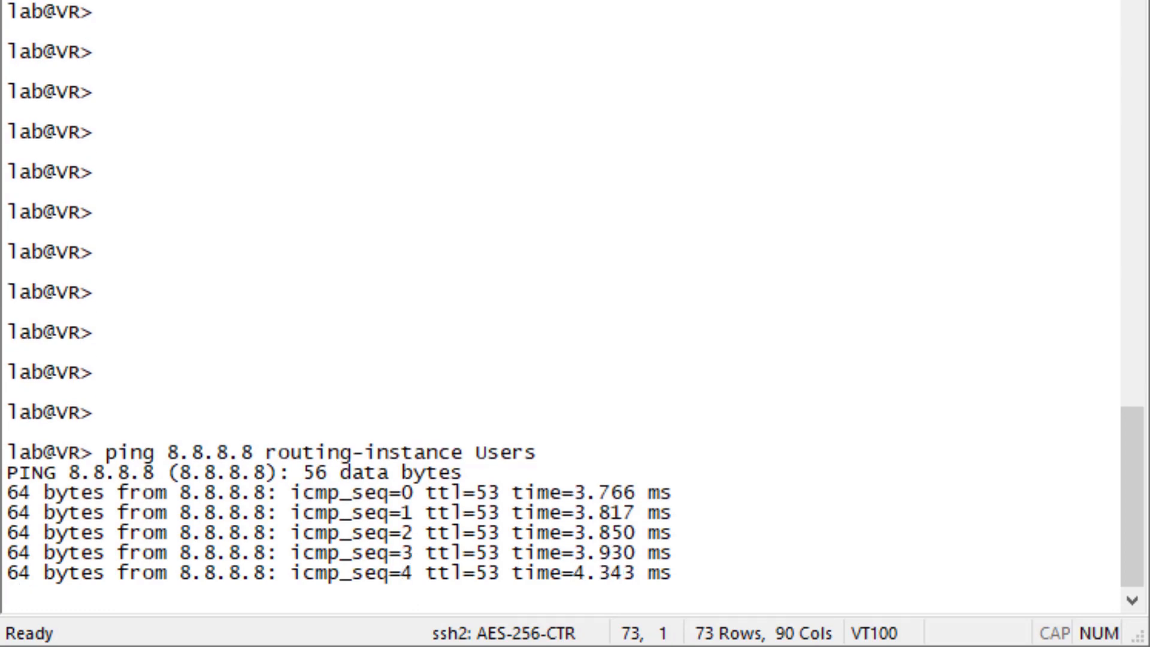
pyautogui.hotkey('ctrl', 'c')
# Ping 8.8.8.8 from routing instance DMZ and stop the ping after several replies.
pyautogui.press('Up')
pyautogui.press('BackSpace')
pyautogui.press('BackSpace')
pyautogui.press('BackSpace')
pyautogui.press('BackSpace')
pyautogui.press('BackSpace')
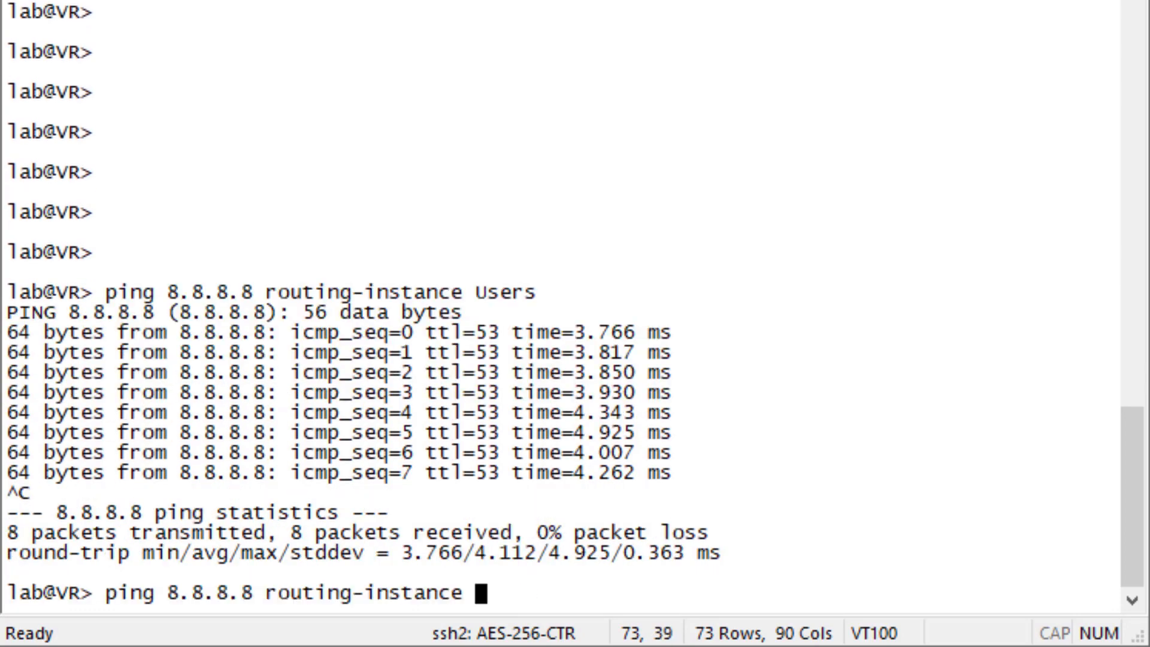
pyautogui.write('DMZ')
pyautogui.press('Return')
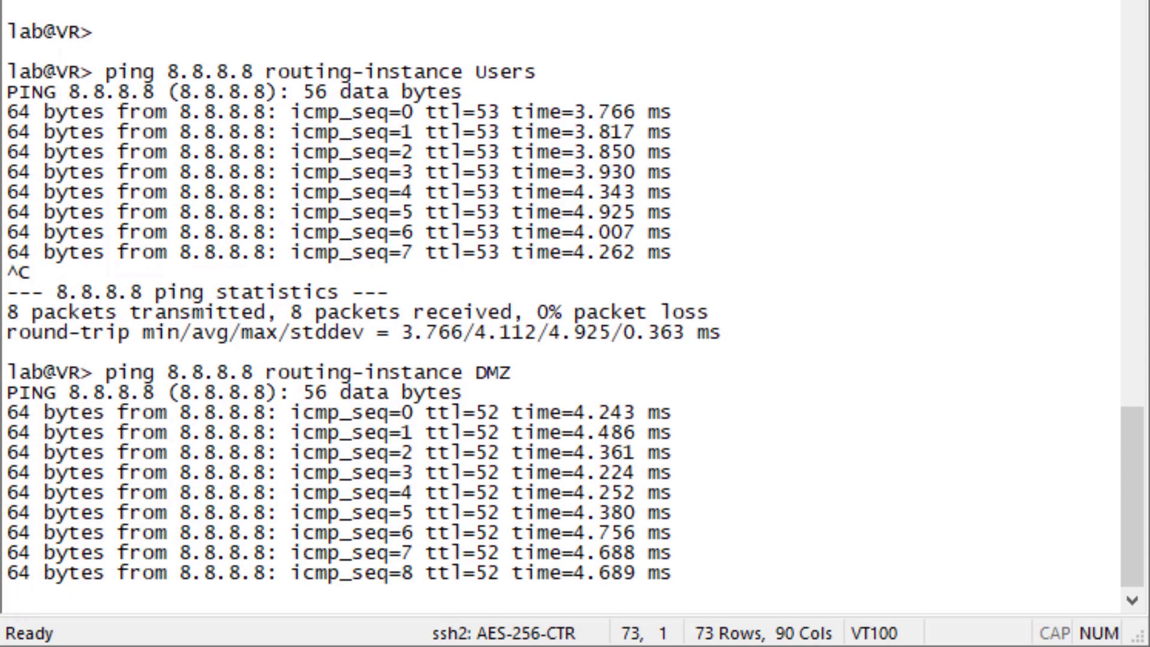
pyautogui.hotkey('ctrl', 'c')
# Test an SSH login to 192.168.200.2 from routing instance Users with the account password, and exit the session.
pyautogui.write('ssh ')
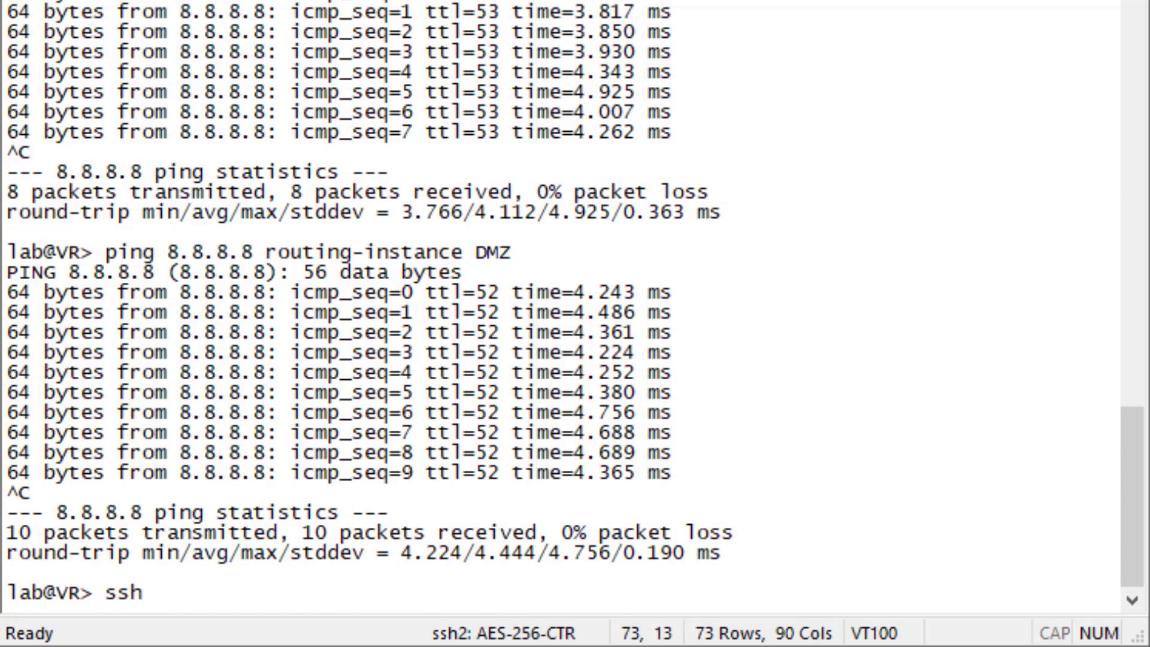
pyautogui.write('192')
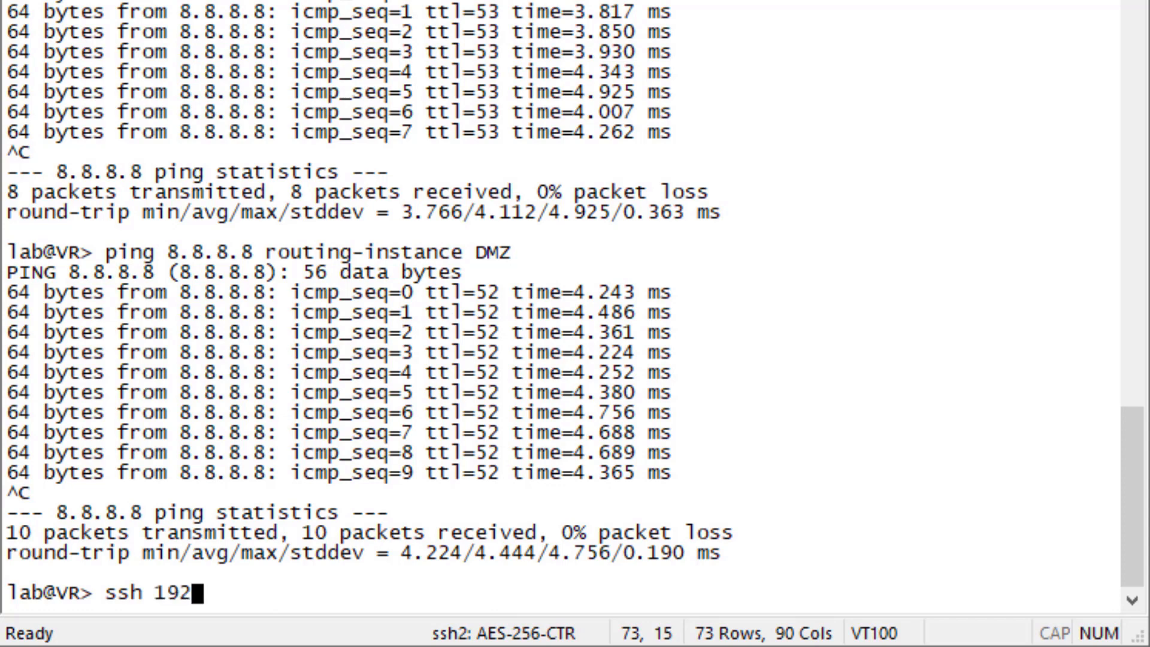
pyautogui.write('.168.200.2')
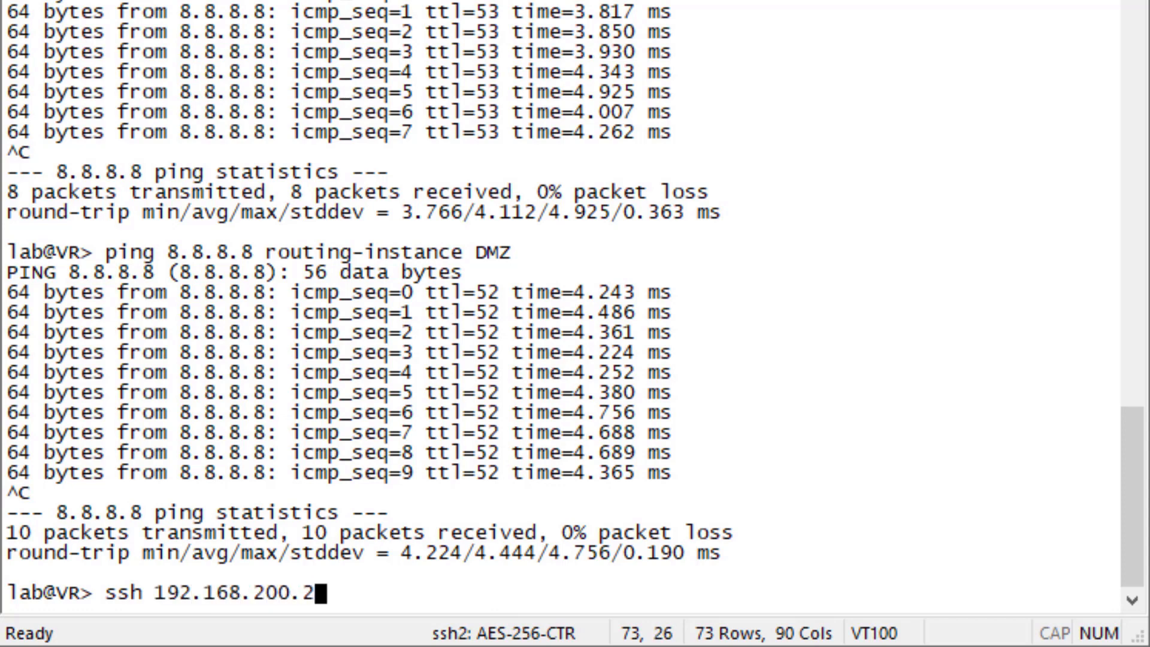
pyautogui.write(' routing-instance Users')
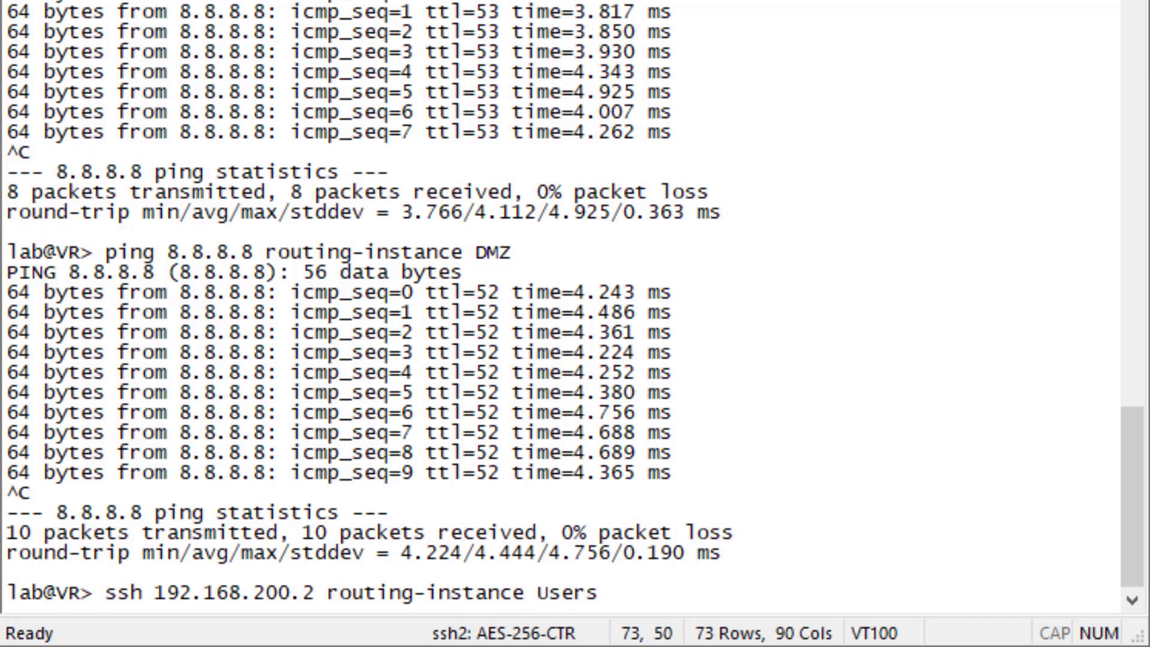
pyautogui.press('Return')
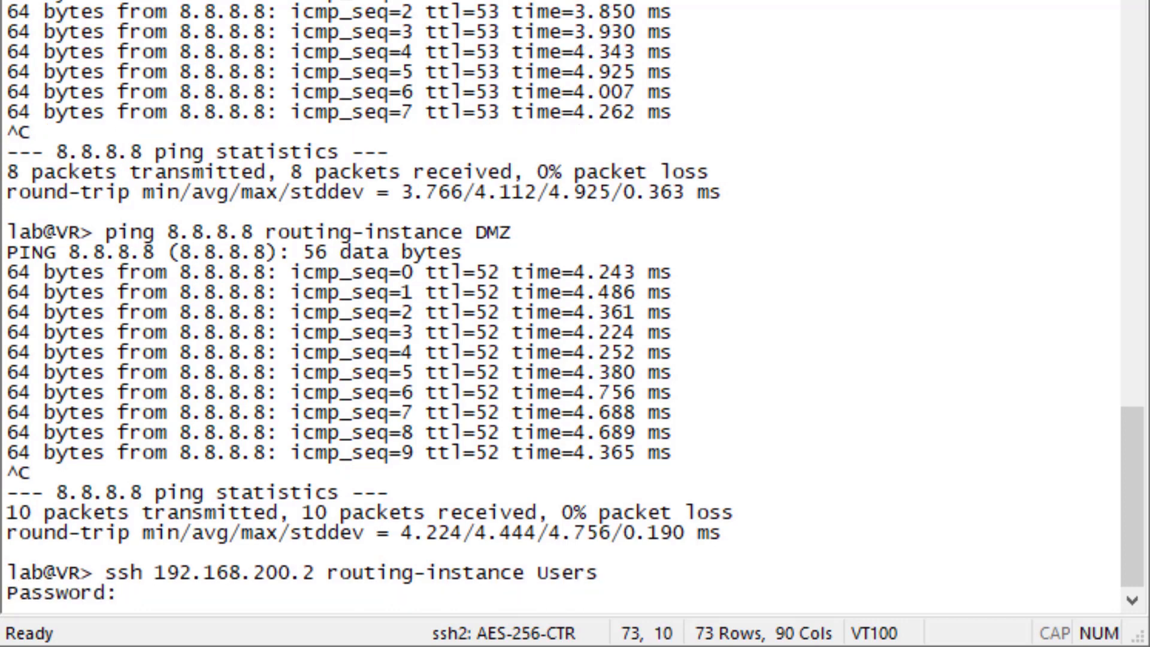
pyautogui.press('Return')
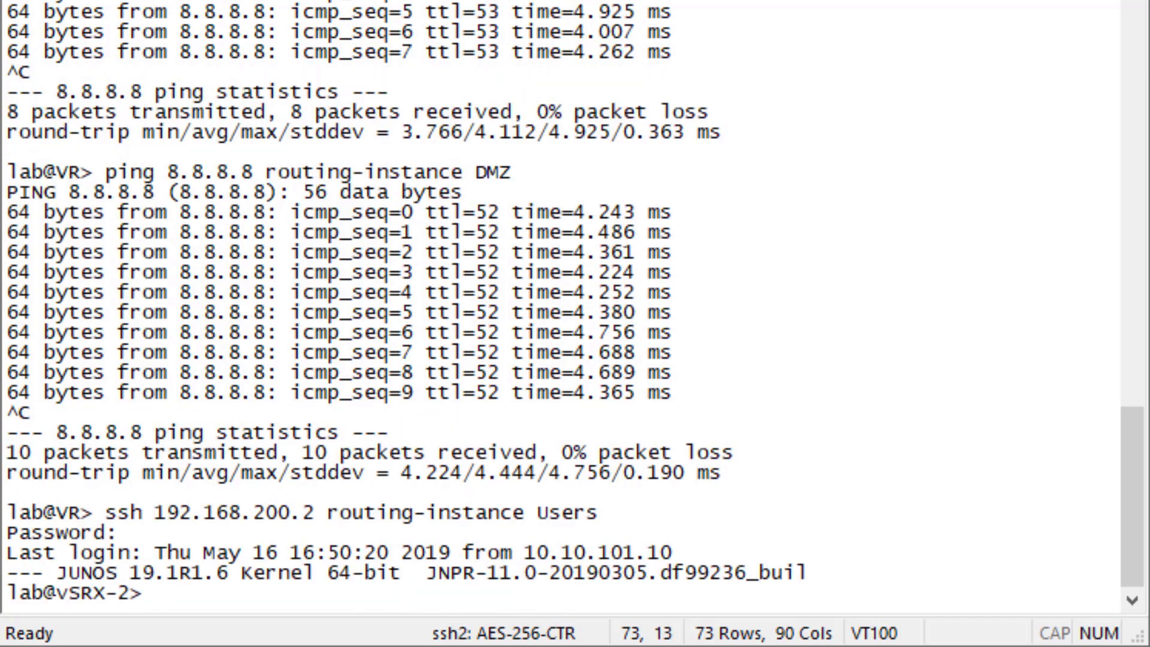
pyautogui.write('exit')
pyautogui.press('Return')
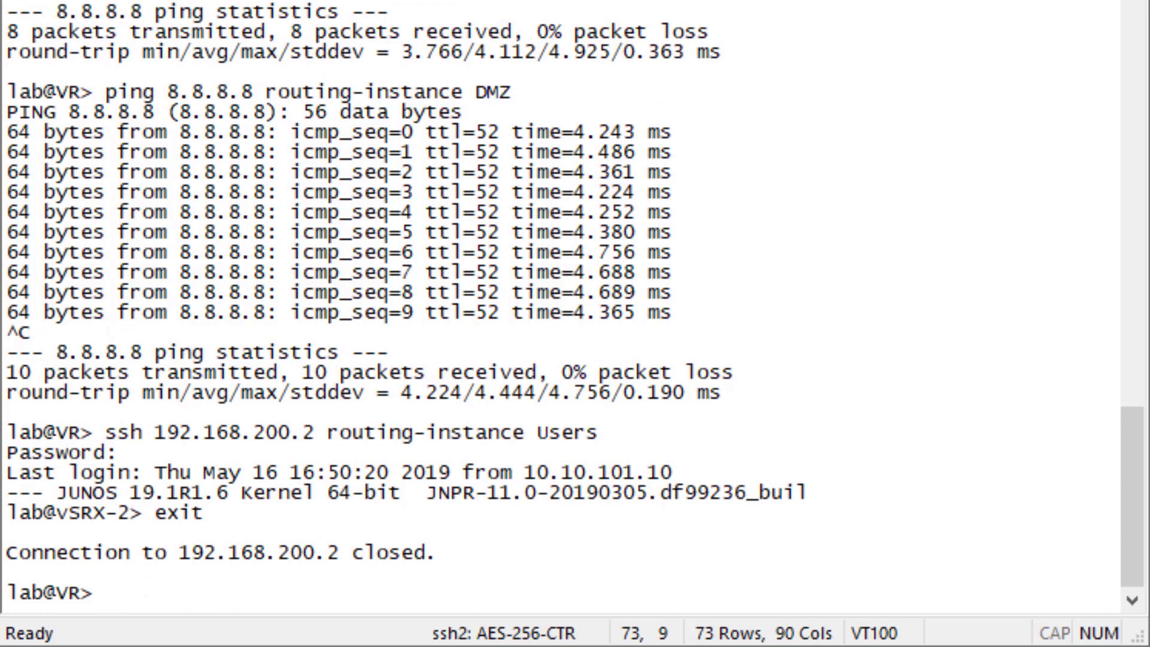
# Test an SSH login to 192.168.200.1 from routing instance DMZ with the account password, and exit the session.
pyautogui.write('ssh 192.168.200.1 ')
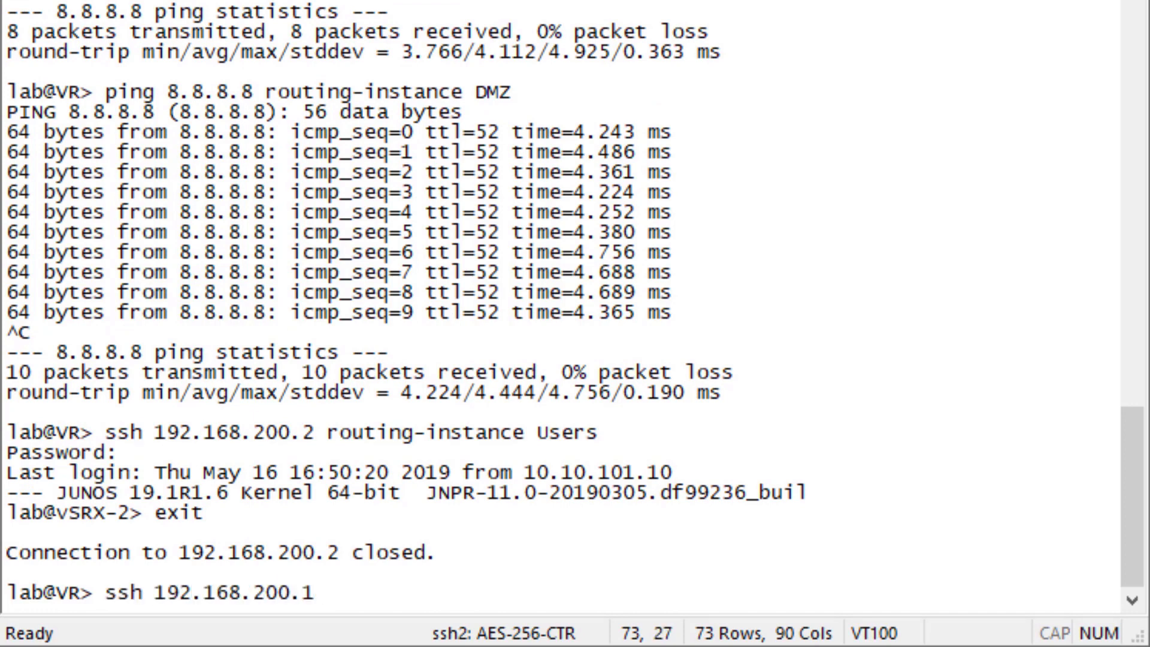
pyautogui.write('routing-instance ')
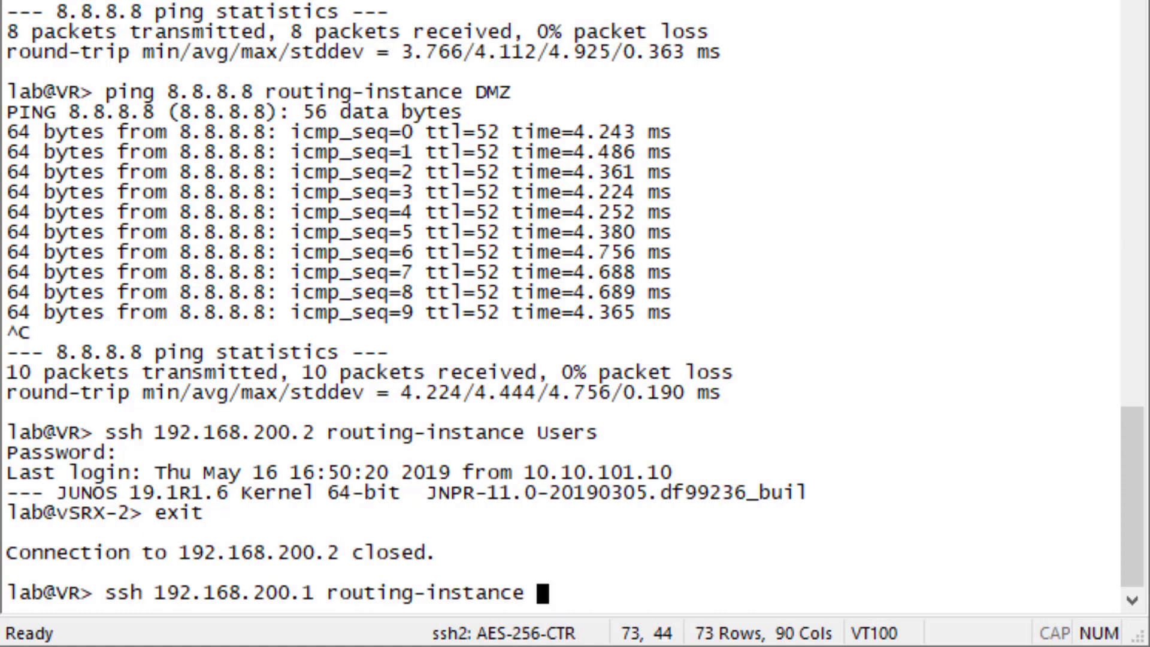
pyautogui.write('DMZ')
pyautogui.press('Return')
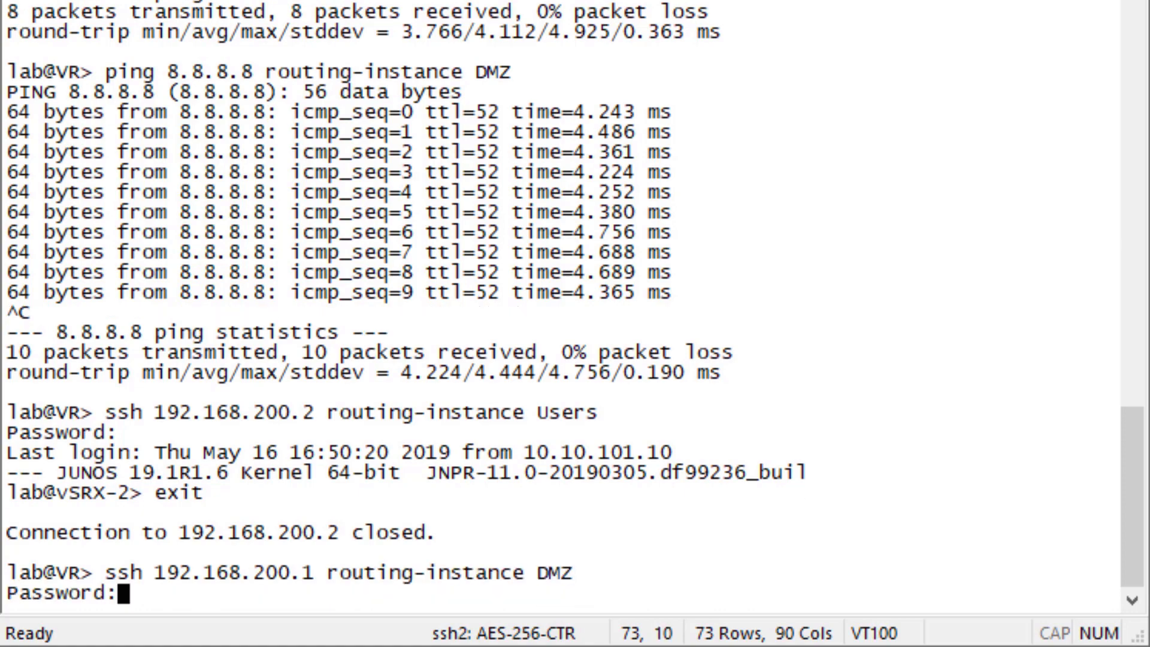
pyautogui.press('Return')
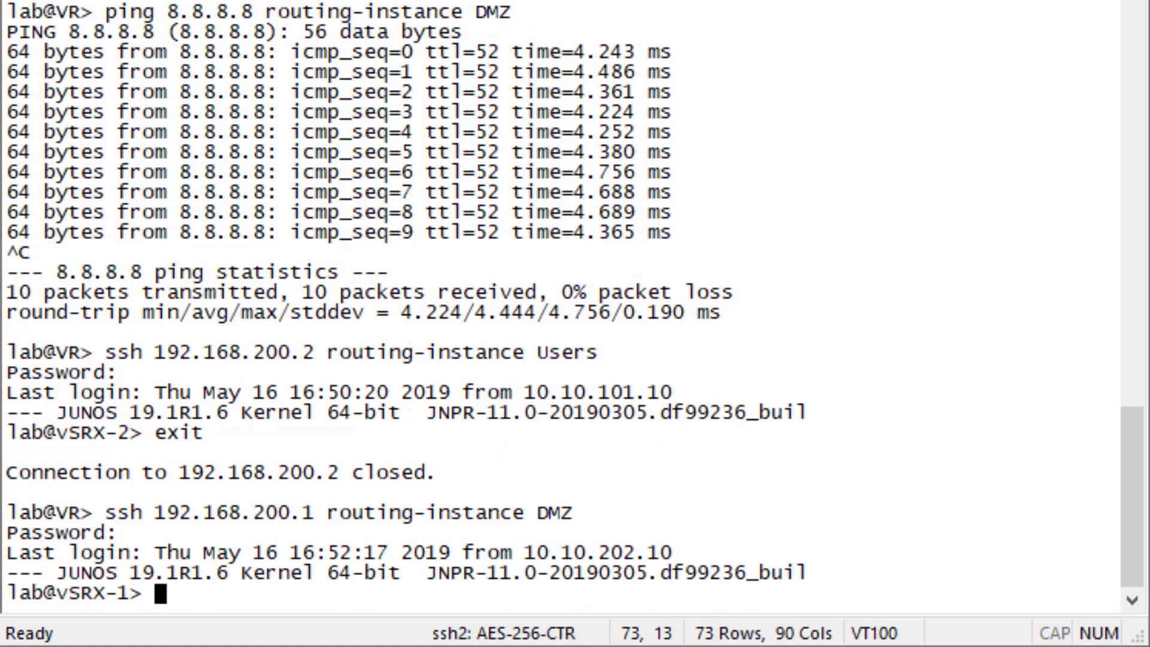
pyautogui.write('exit')
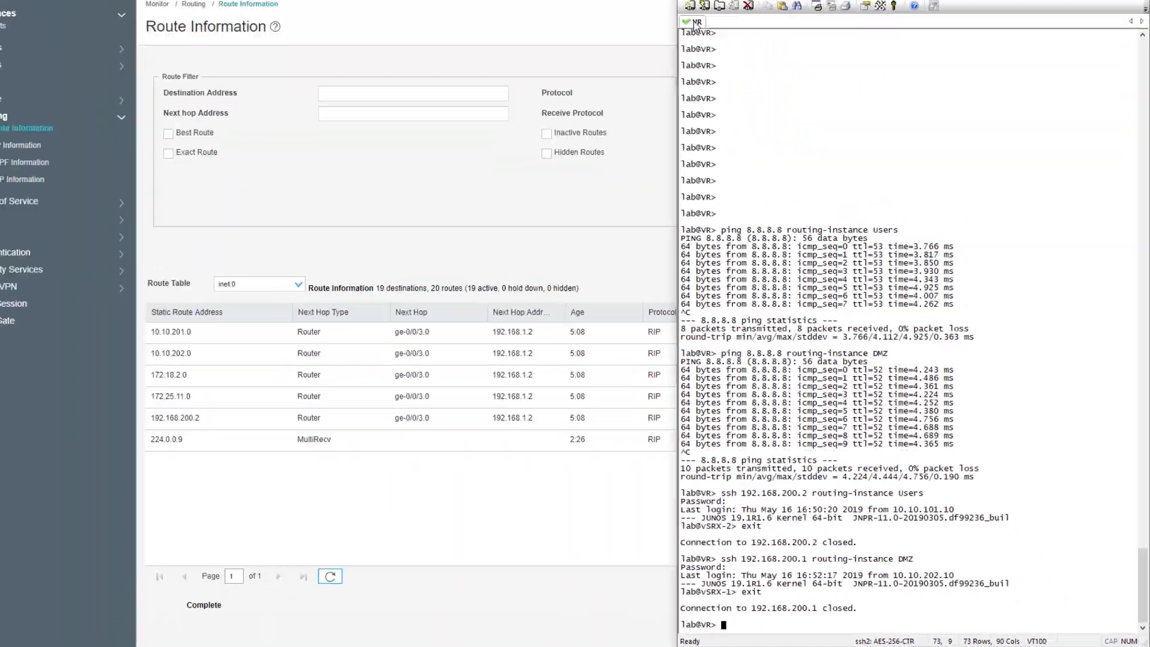